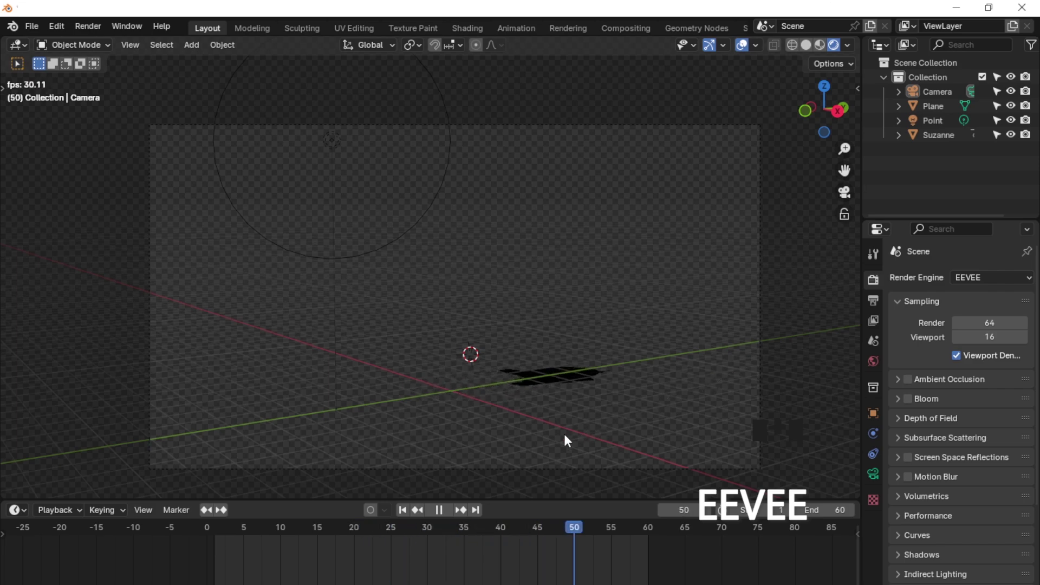
# Step: Pause the EEVEE shadow-only playback at frame 43
pyautogui.click(440, 509)
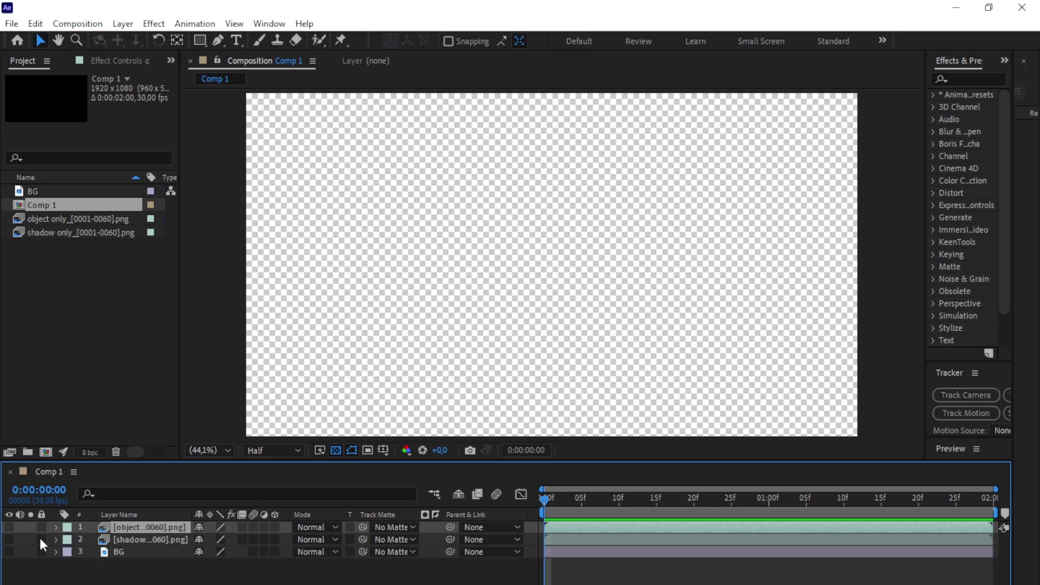
# Step: Make the monkey head, shadow and road background layers visible
pyautogui.click(9, 527)
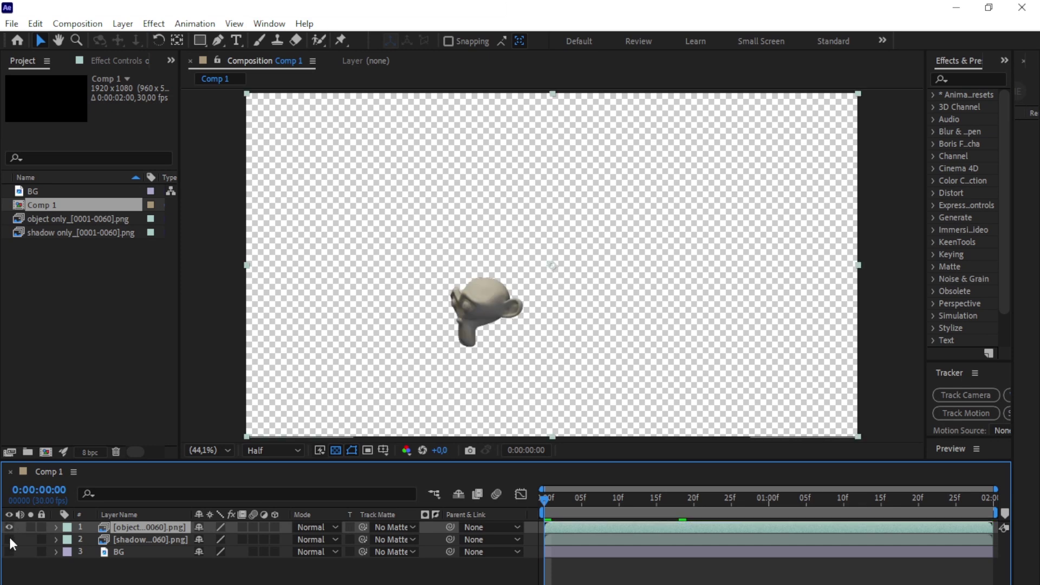
pyautogui.click(9, 539)
pyautogui.click(9, 551)
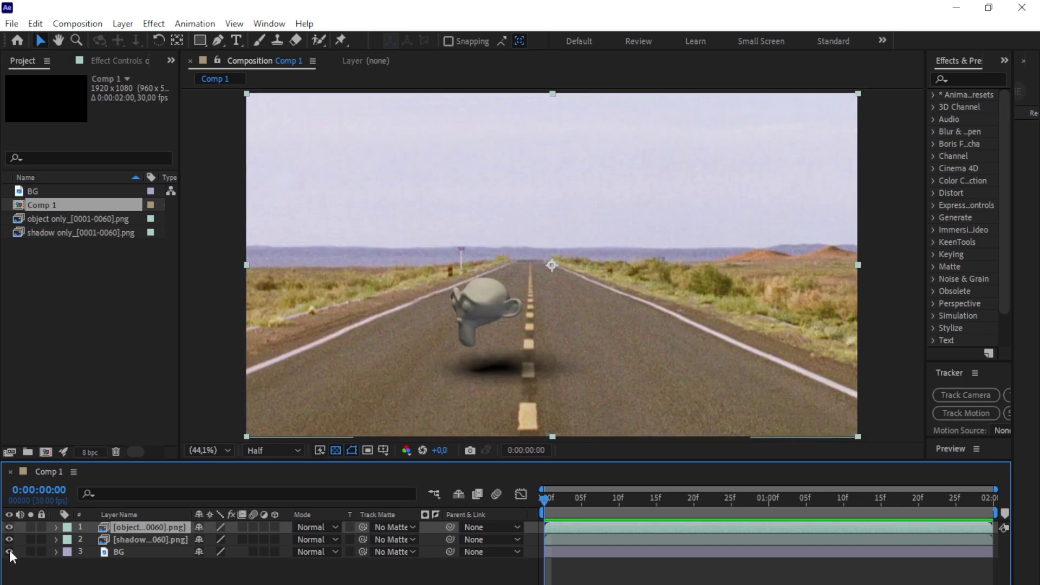
# Step: Try lowering the shadow layer's Opacity to 76%, then preview the composite at full opacity
pyautogui.click(121, 537)
pyautogui.press('t')
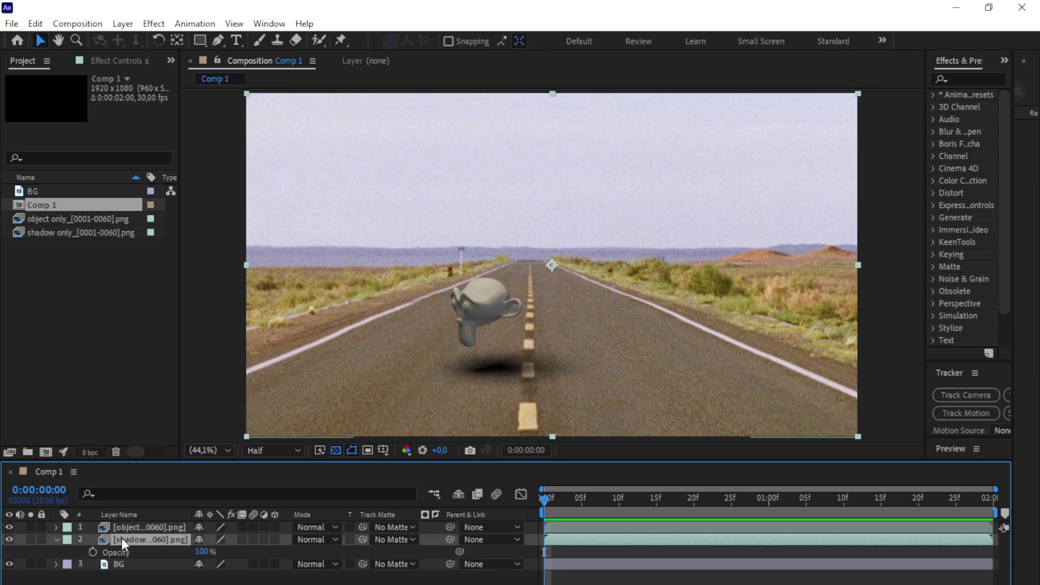
pyautogui.moveTo(201, 552)
pyautogui.mouseDown()
pyautogui.moveTo(179, 552)
pyautogui.moveTo(217, 551)
pyautogui.mouseUp()
pyautogui.press('space')
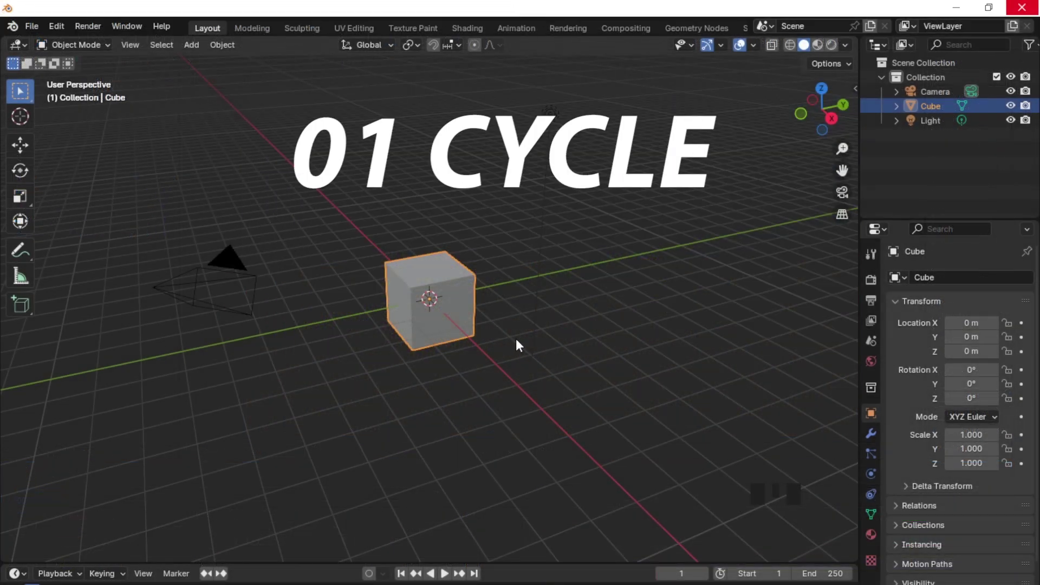
# Step: Add a ground plane scaled up about 6.5 times
pyautogui.press('shift')
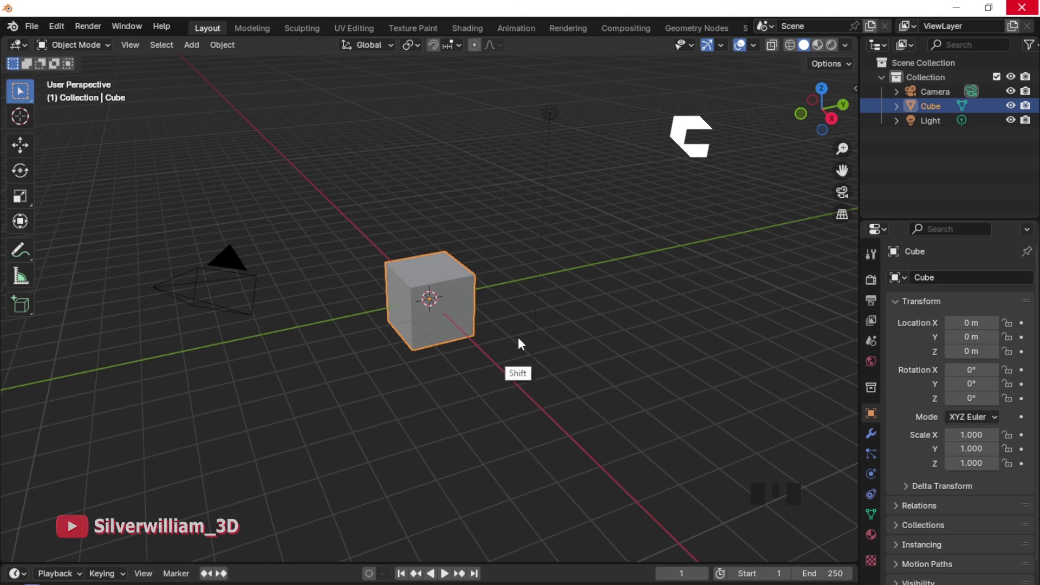
pyautogui.hotkey('shift', 'a')
pyautogui.moveTo(518, 336)
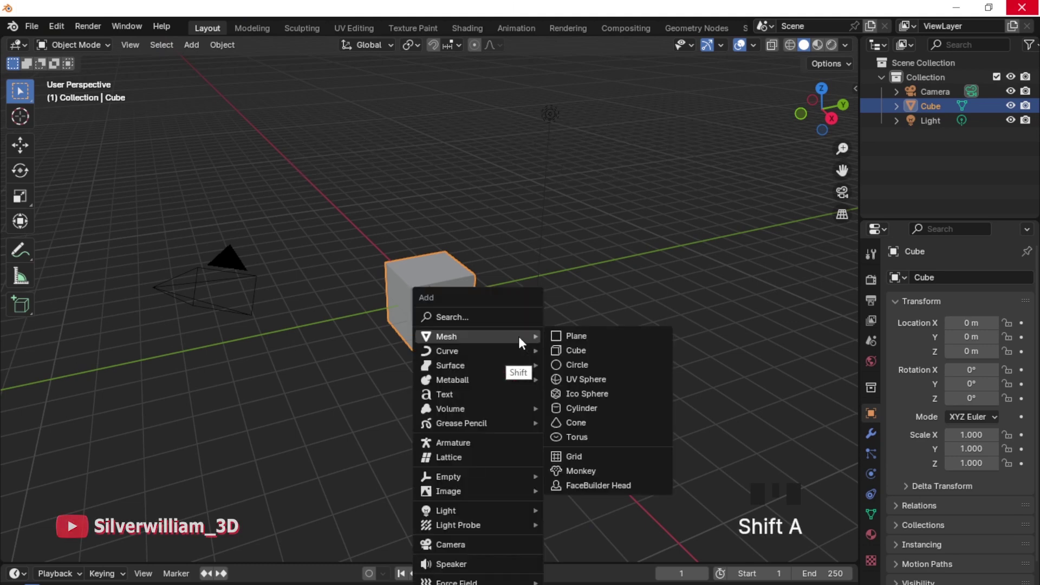
pyautogui.click(597, 333)
pyautogui.press('s')
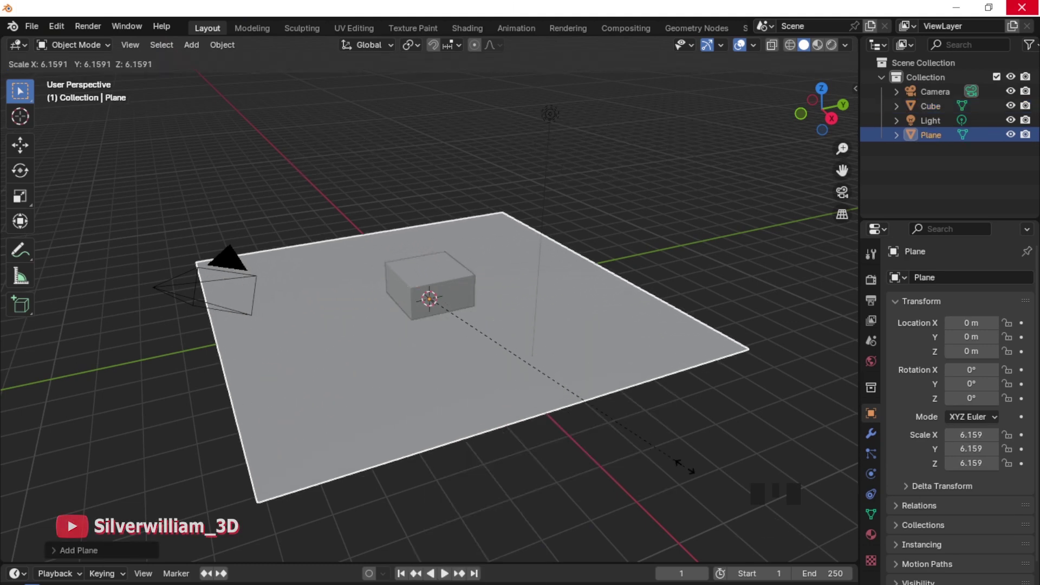
pyautogui.click(696, 464)
# Step: Raise the cube along Z to 1.8493 m
pyautogui.click(461, 289)
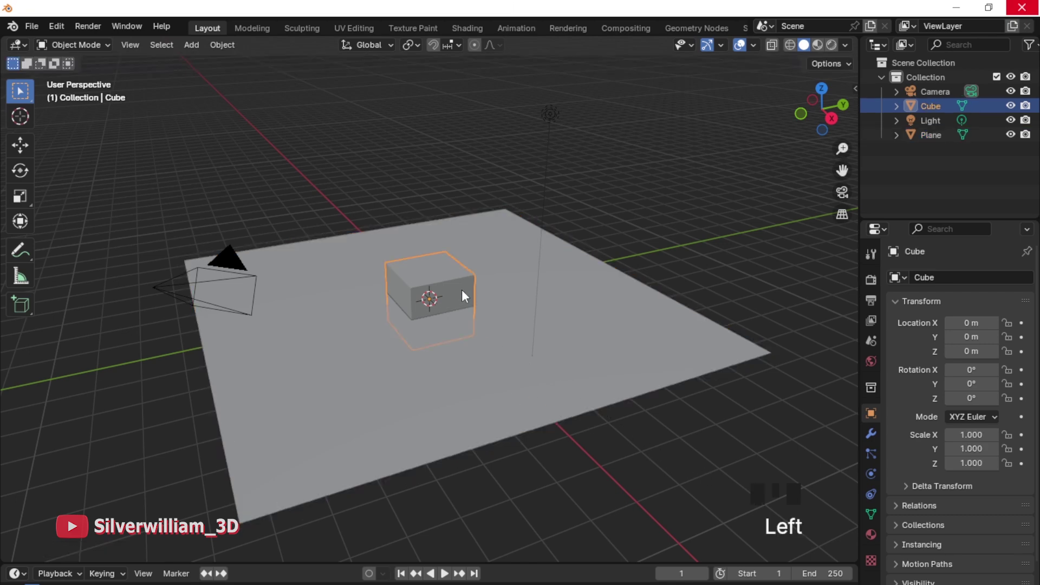
pyautogui.press('g')
pyautogui.press('z')
pyautogui.click(480, 235)
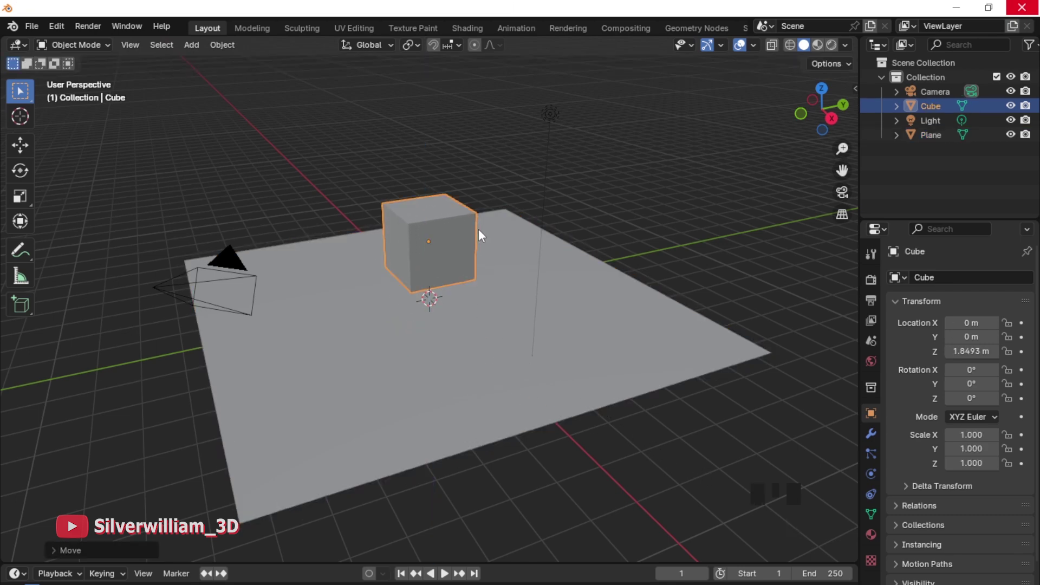
# Step: Reframe the camera to look down at the cube using Lock Camera to View
pyautogui.press('KP_0')
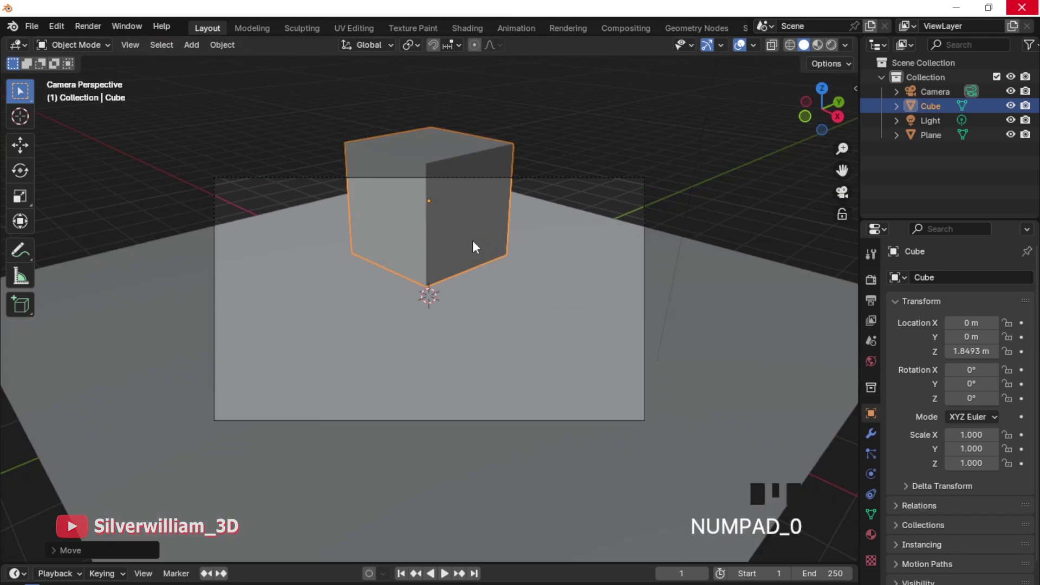
pyautogui.keyDown('ctrl'); pyautogui.moveTo(473, 239); pyautogui.dragTo(485, 313, button='middle'); pyautogui.keyUp('ctrl')
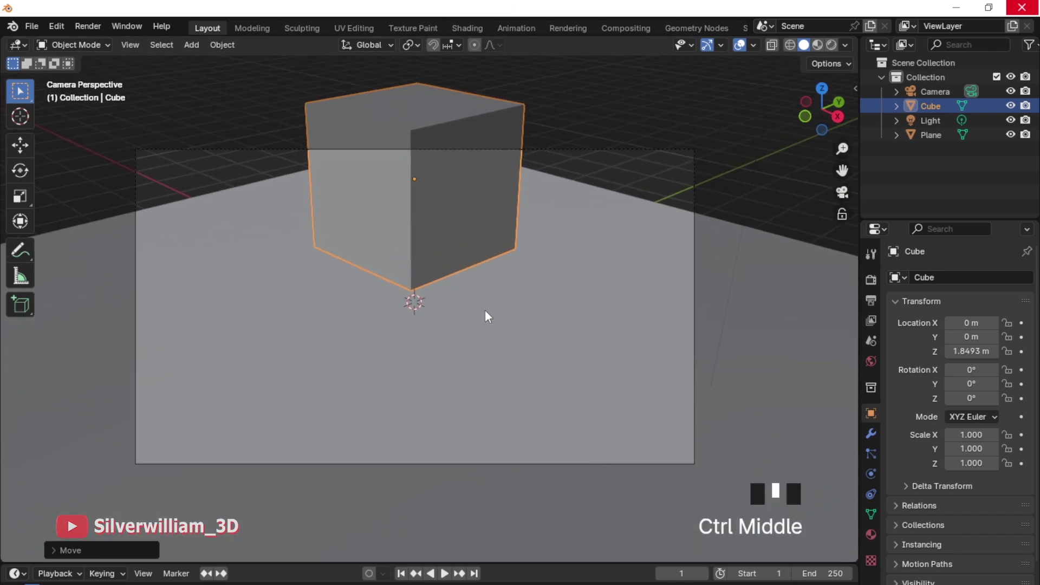
pyautogui.press('n')
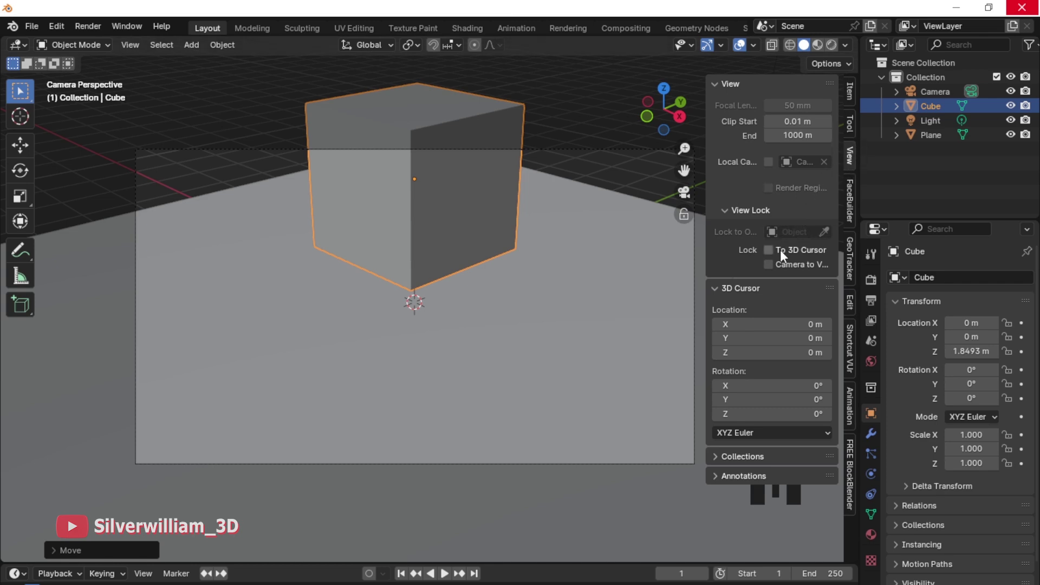
pyautogui.click(768, 265)
pyautogui.keyDown('ctrl'); pyautogui.moveTo(617, 382); pyautogui.dragTo(535, 369, button='middle'); pyautogui.keyUp('ctrl')
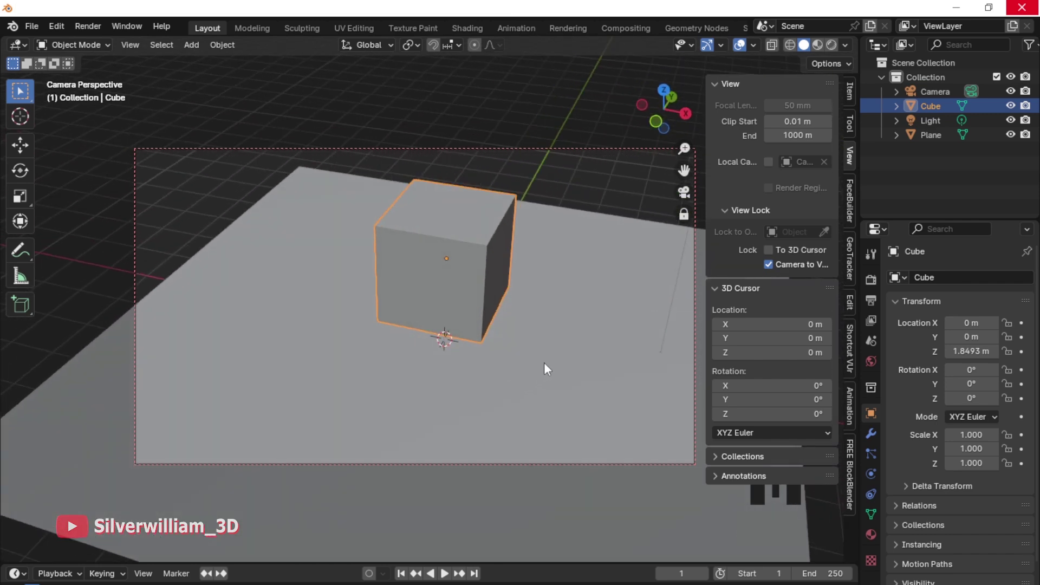
pyautogui.click(768, 266)
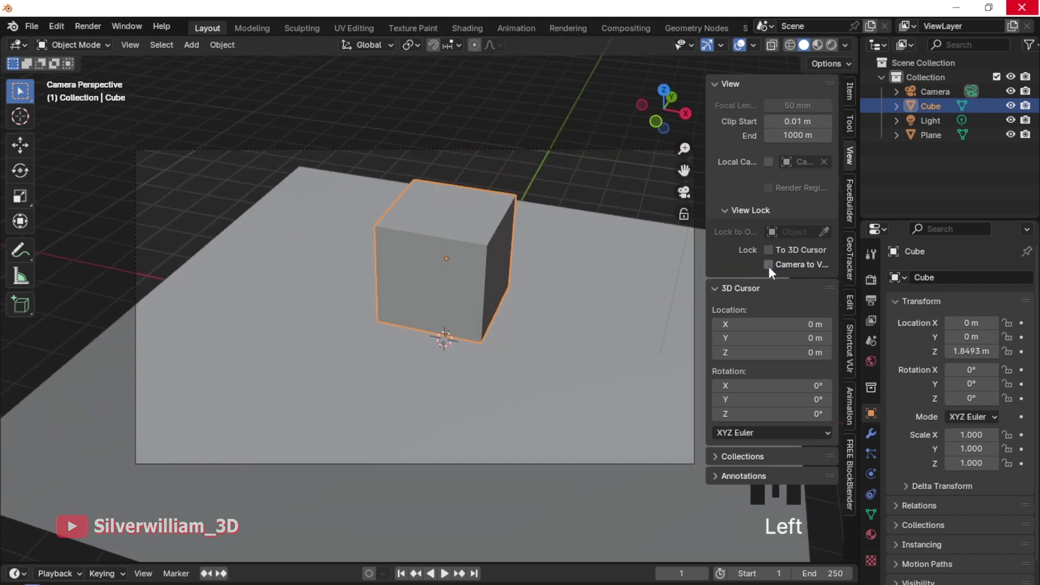
pyautogui.press('n')
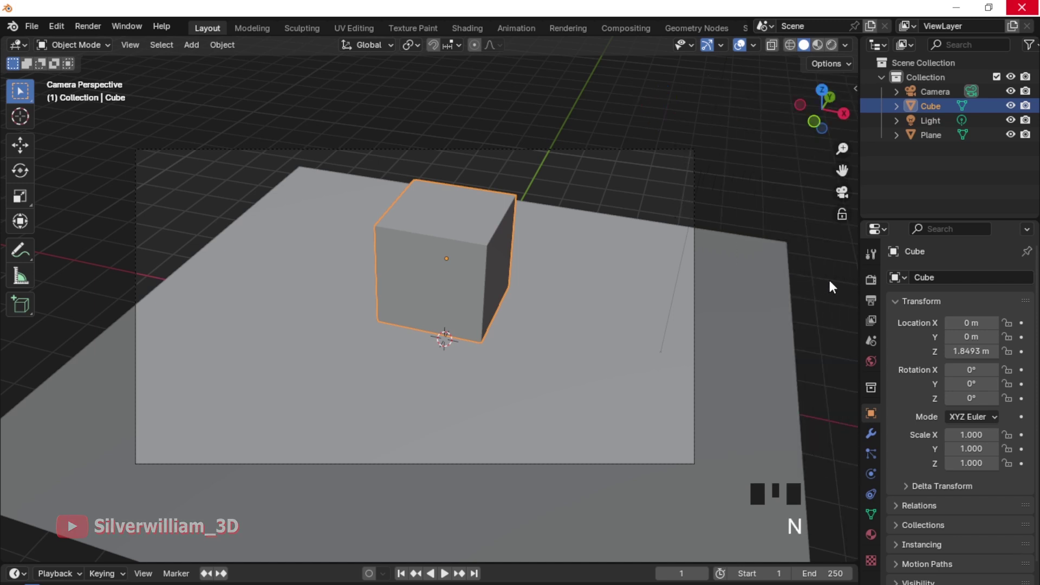
# Step: Set the render engine to Cycles with GPU Compute
pyautogui.click(871, 279)
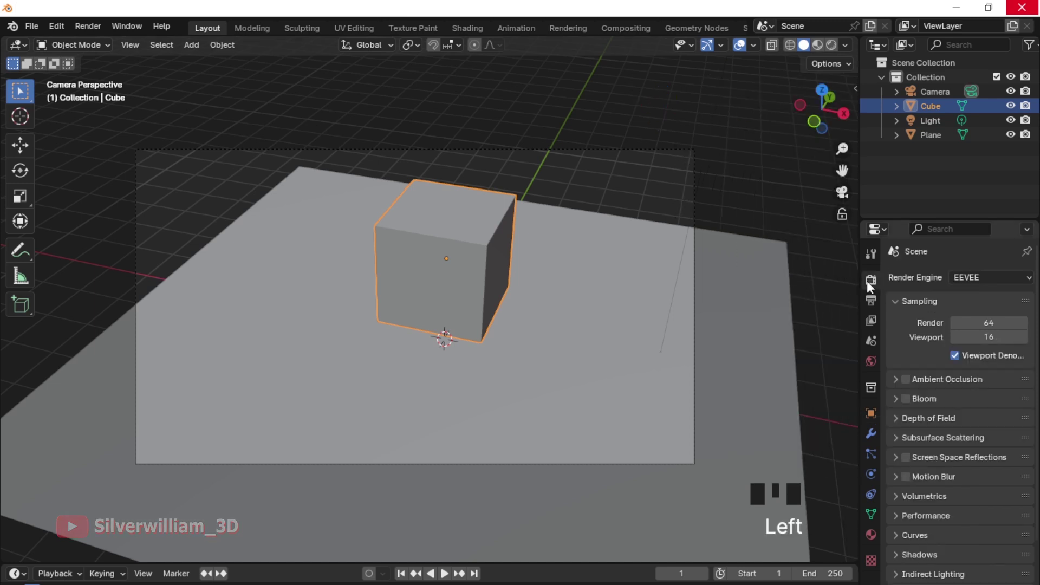
pyautogui.click(981, 274)
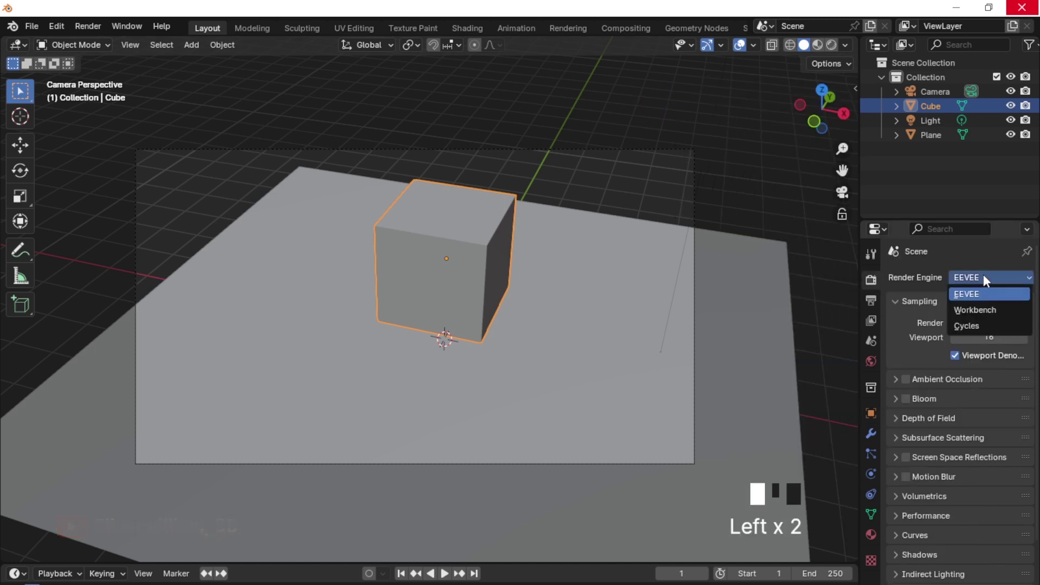
pyautogui.click(982, 324)
pyautogui.click(985, 310)
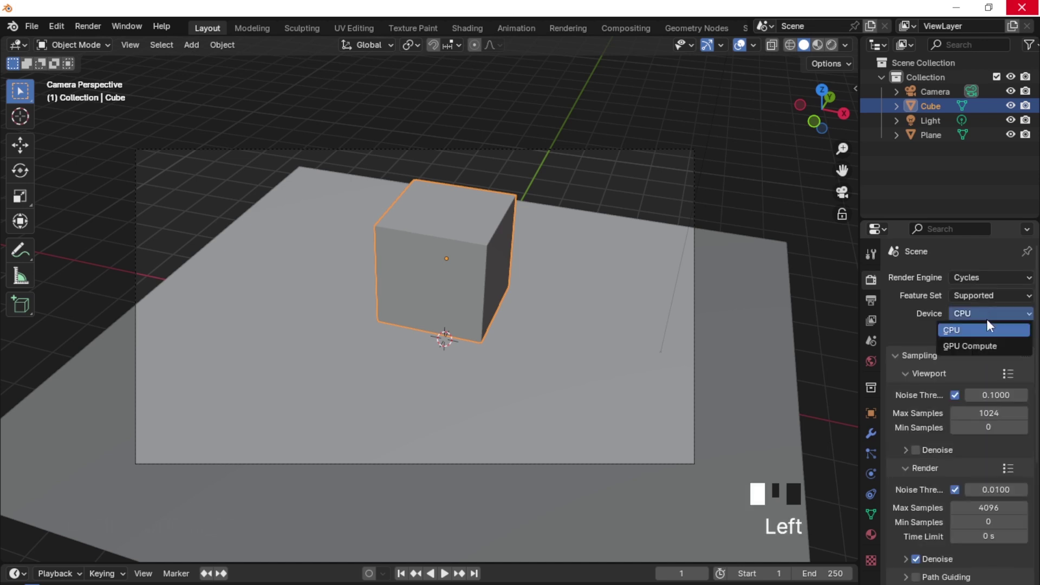
pyautogui.click(988, 345)
# Step: Enable Film > Transparent and switch the viewport to Rendered shading
pyautogui.moveTo(1035, 346); pyautogui.dragTo(1035, 477)
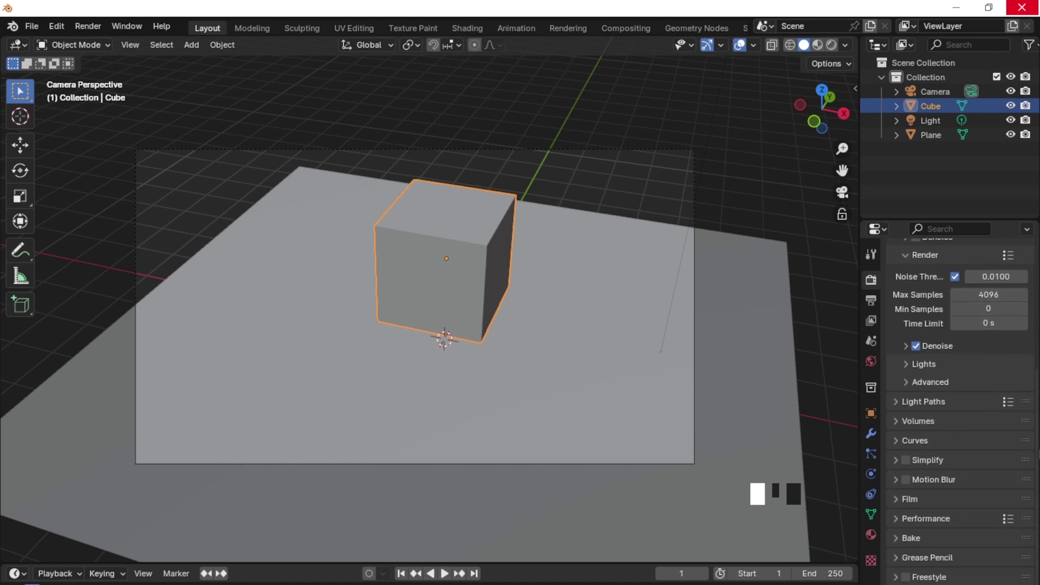
pyautogui.click(953, 498)
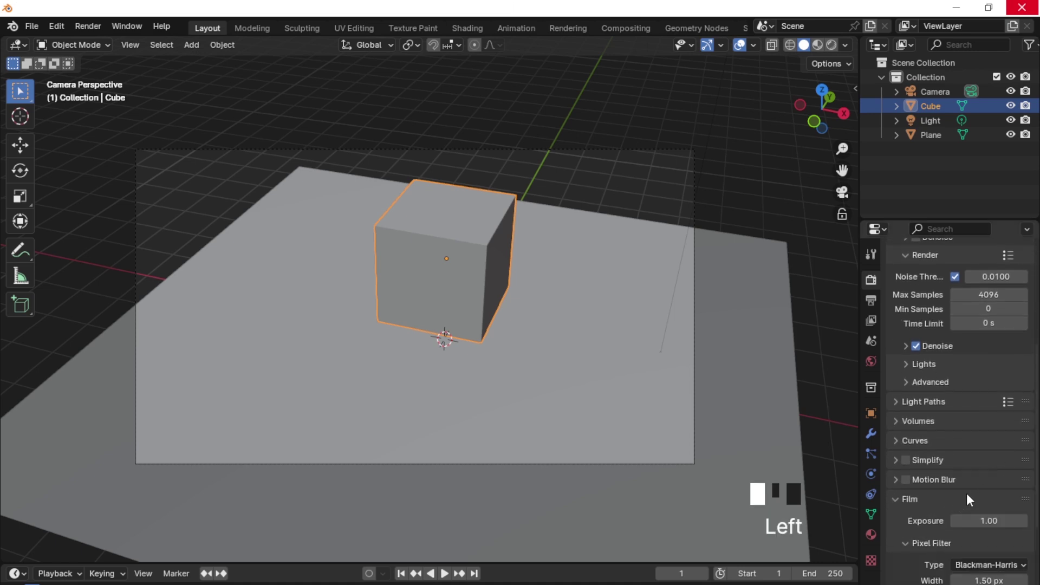
pyautogui.moveTo(1035, 488); pyautogui.dragTo(1036, 580)
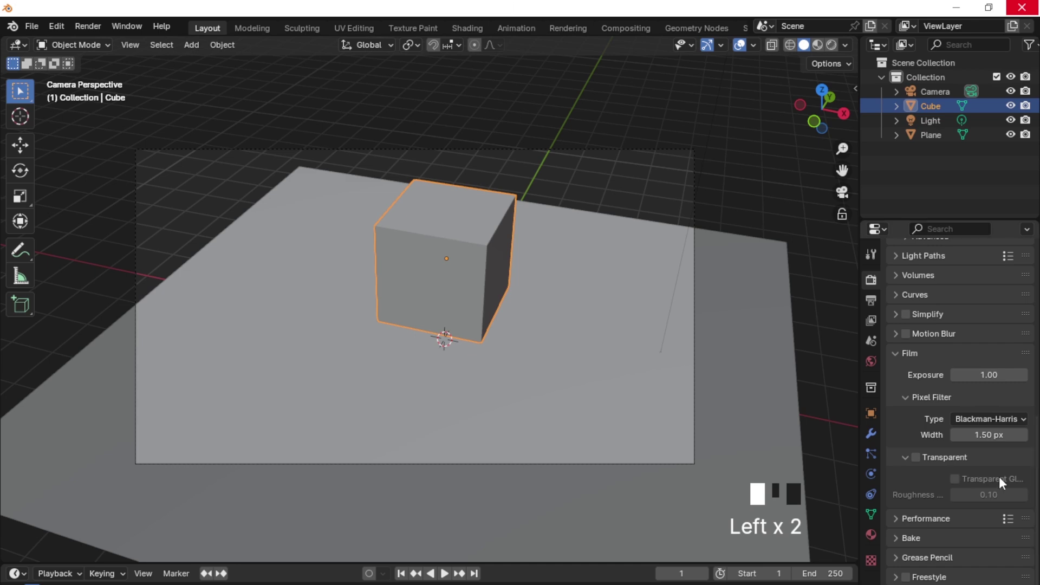
pyautogui.click(915, 458)
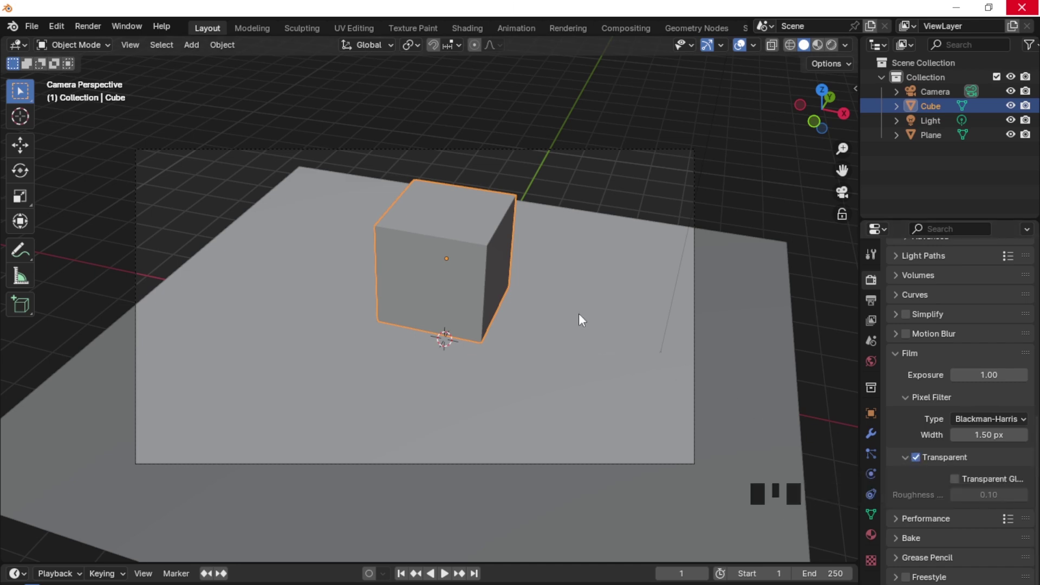
pyautogui.press('z')
pyautogui.click(589, 227)
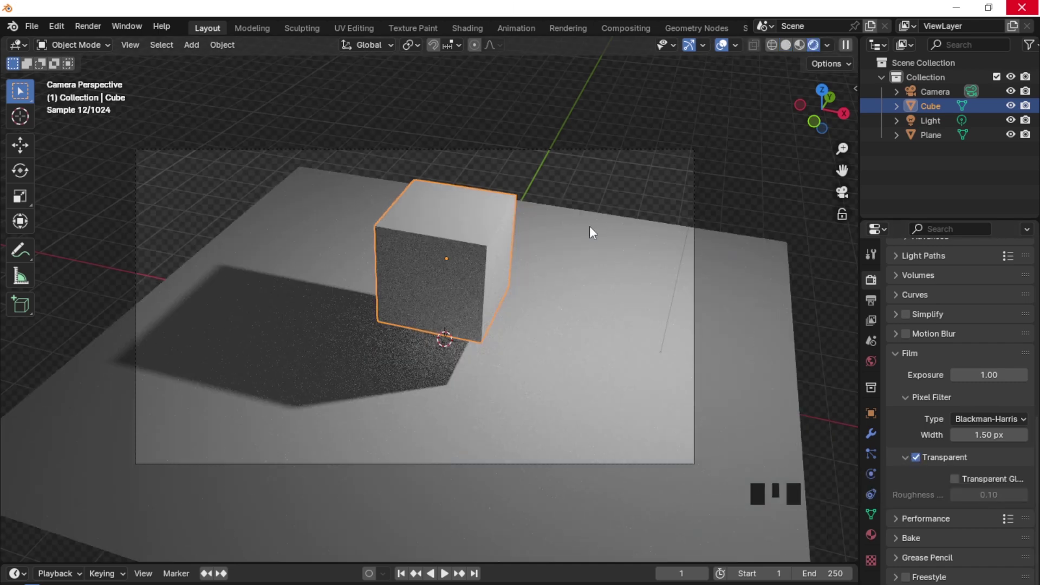
# Step: Make the ground plane a Shadow Catcher in its Visibility settings
pyautogui.click(595, 238)
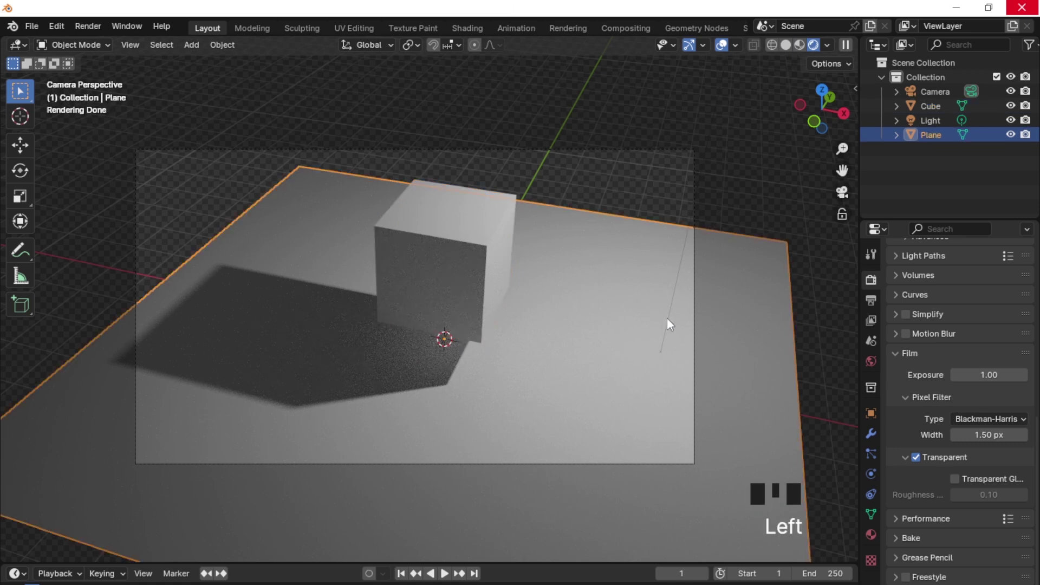
pyautogui.click(869, 413)
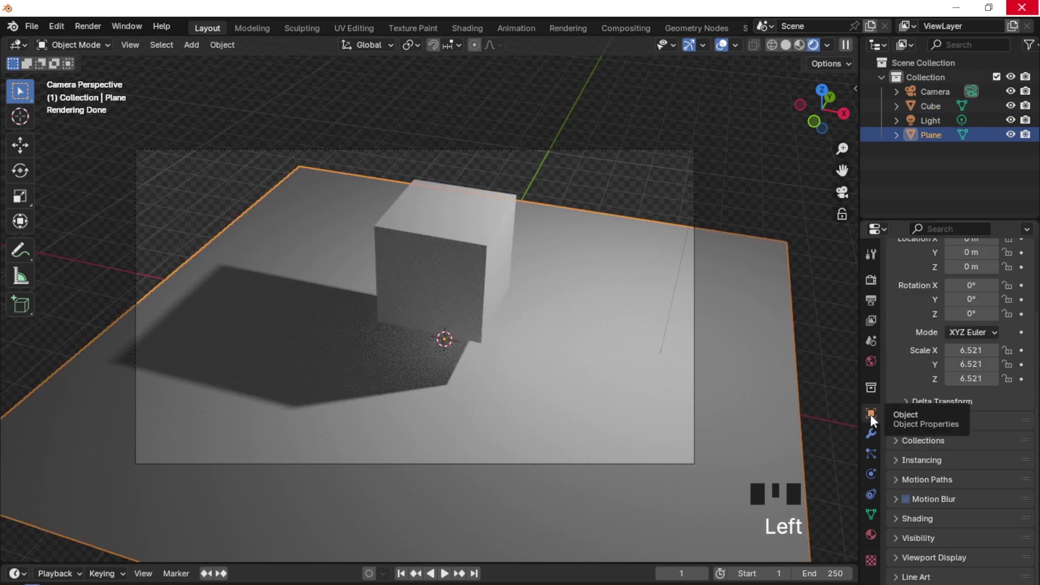
pyautogui.click(915, 537)
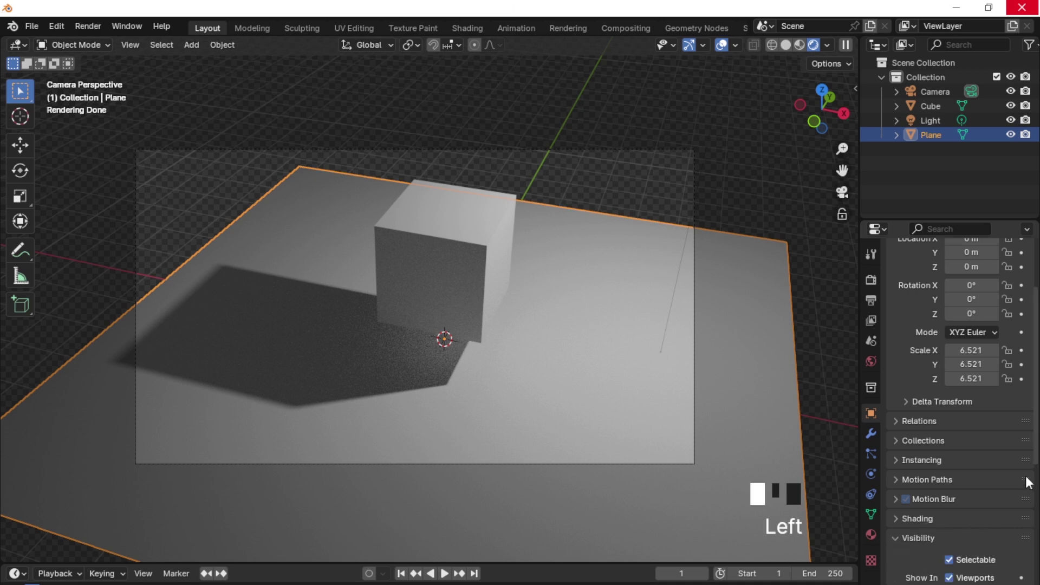
pyautogui.scroll(-5, 1018, 476)
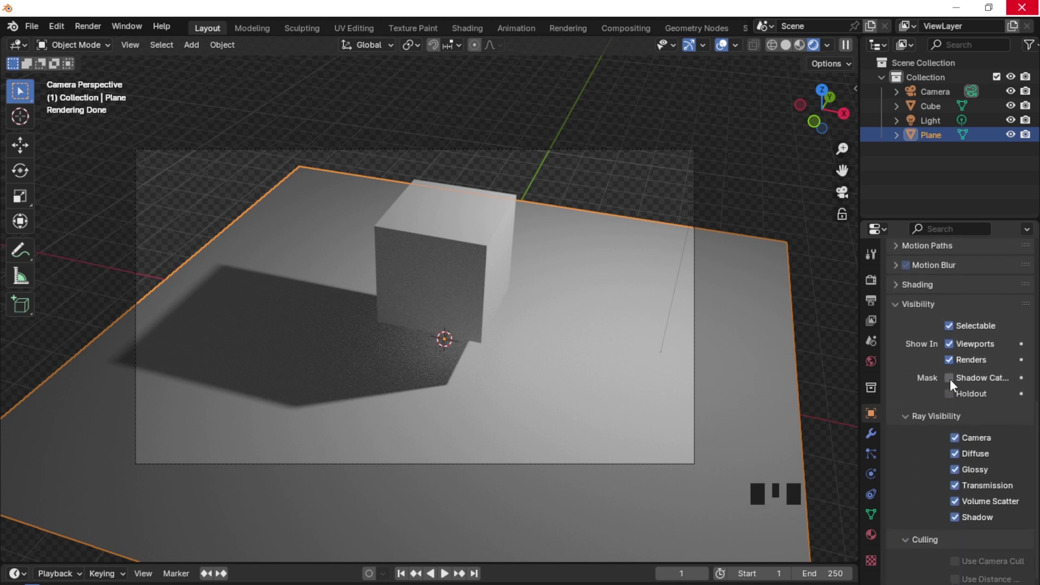
pyautogui.click(949, 377)
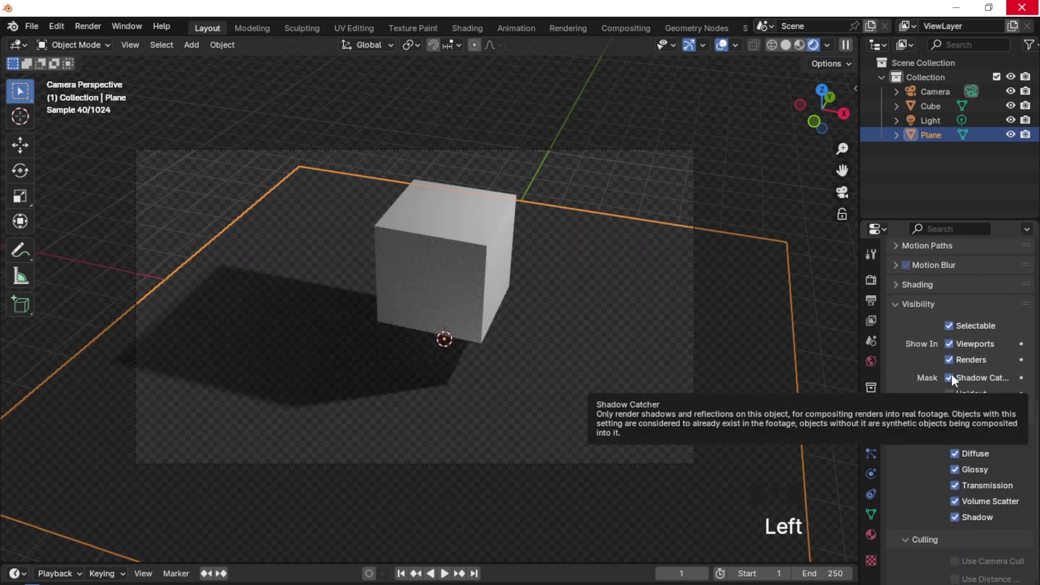
pyautogui.click(649, 199)
# Step: Render the frame with F12 to check the cube and shadow over transparency, then close it
pyautogui.press('F12')
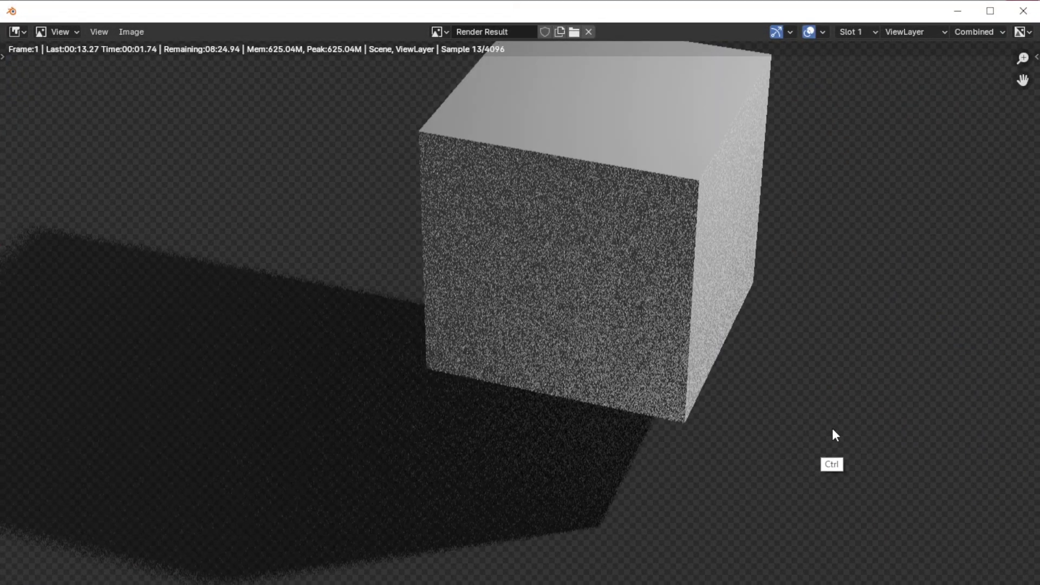
pyautogui.keyDown('ctrl'); pyautogui.moveTo(832, 427); pyautogui.dragTo(715, 351, button='middle'); pyautogui.keyUp('ctrl')
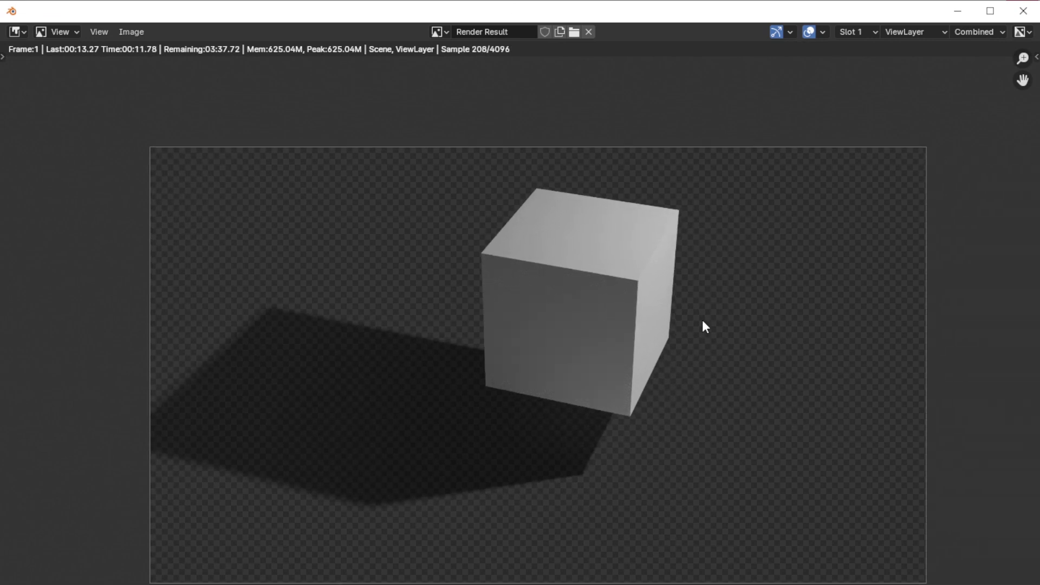
pyautogui.click(1023, 11)
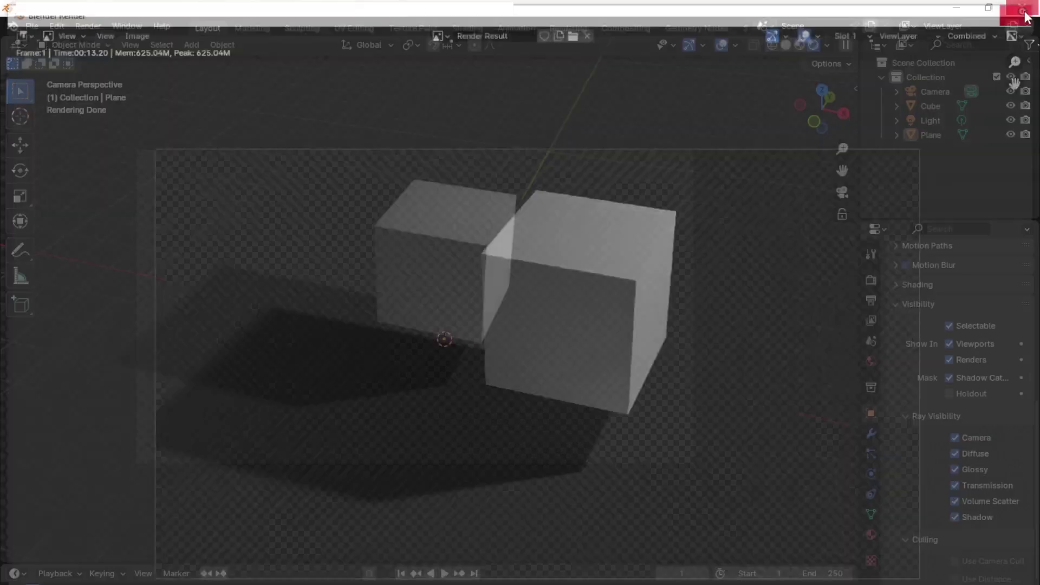
# Step: Move the cube into a new collection named Collection 2
pyautogui.click(482, 250)
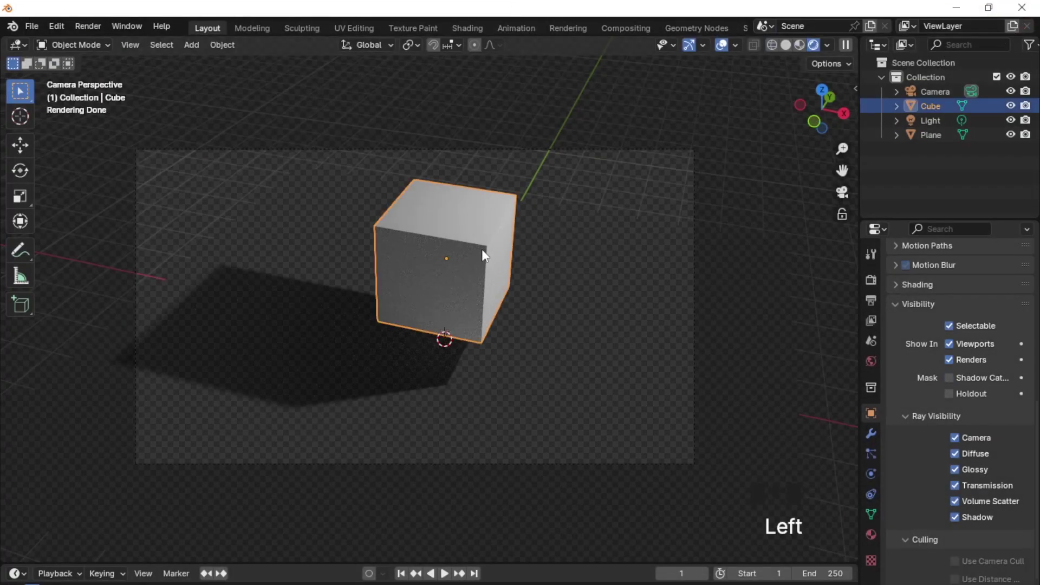
pyautogui.press('m')
pyautogui.click(483, 248)
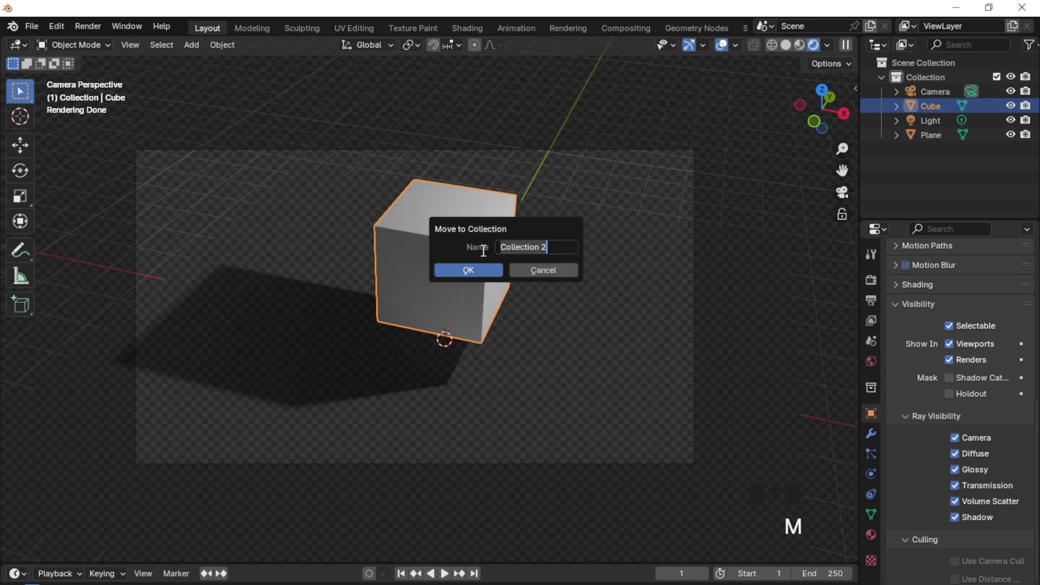
pyautogui.click(476, 271)
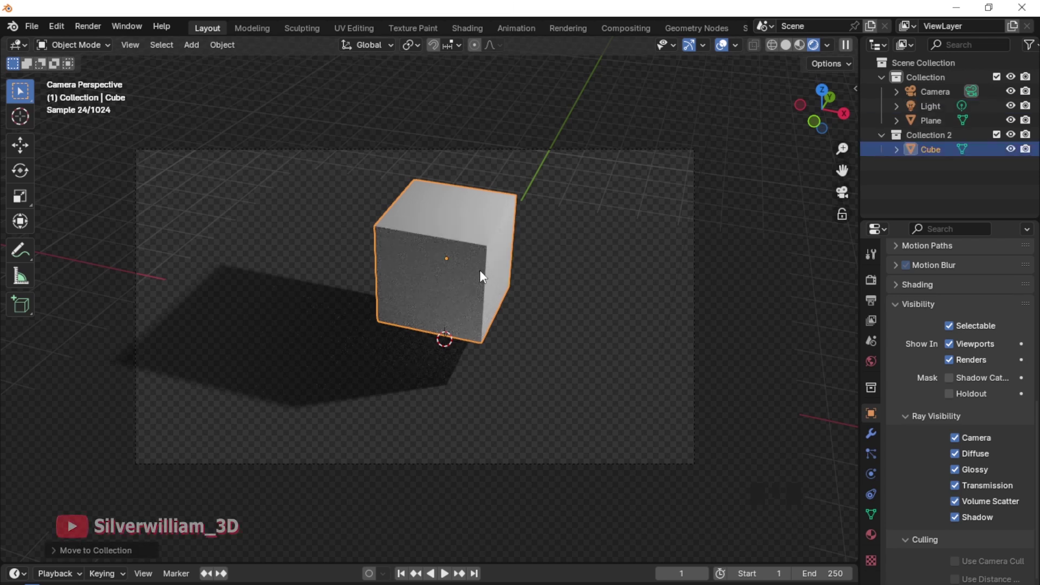
# Step: Set Collection 2 as a holdout in the Outliner and render the shadow-only frame
pyautogui.click(1029, 47)
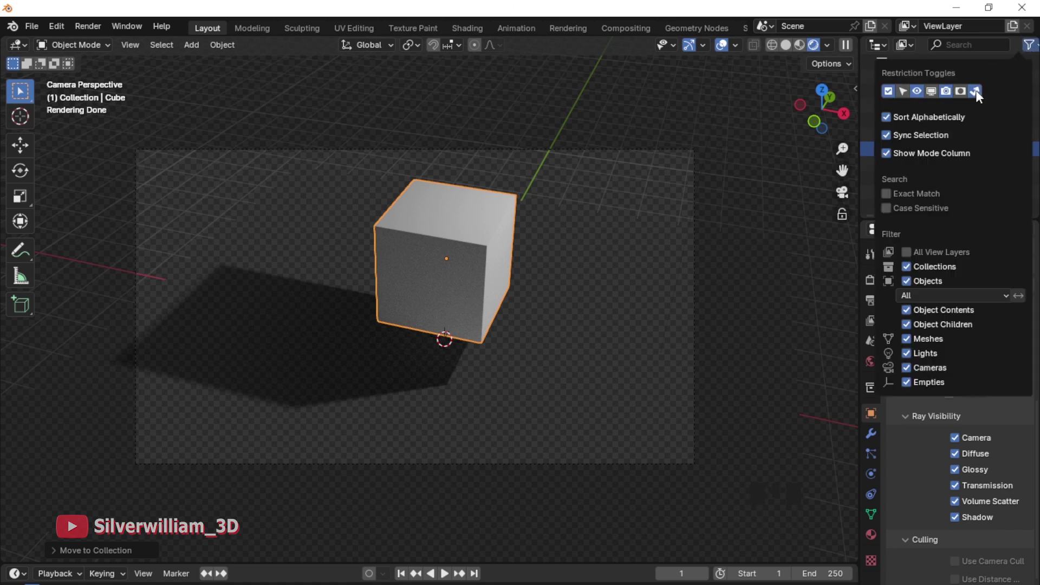
pyautogui.click(1029, 47)
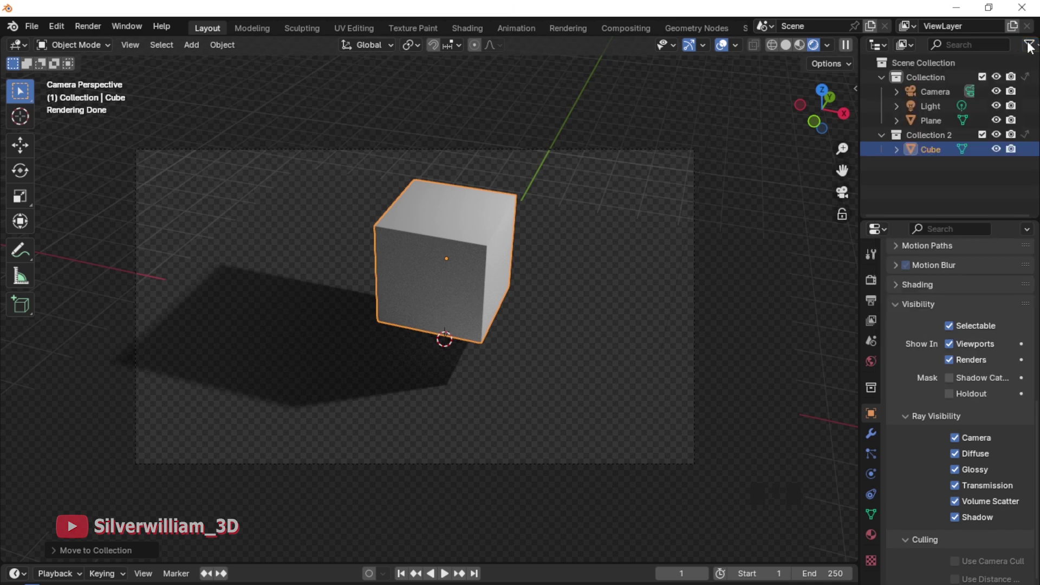
pyautogui.click(1025, 135)
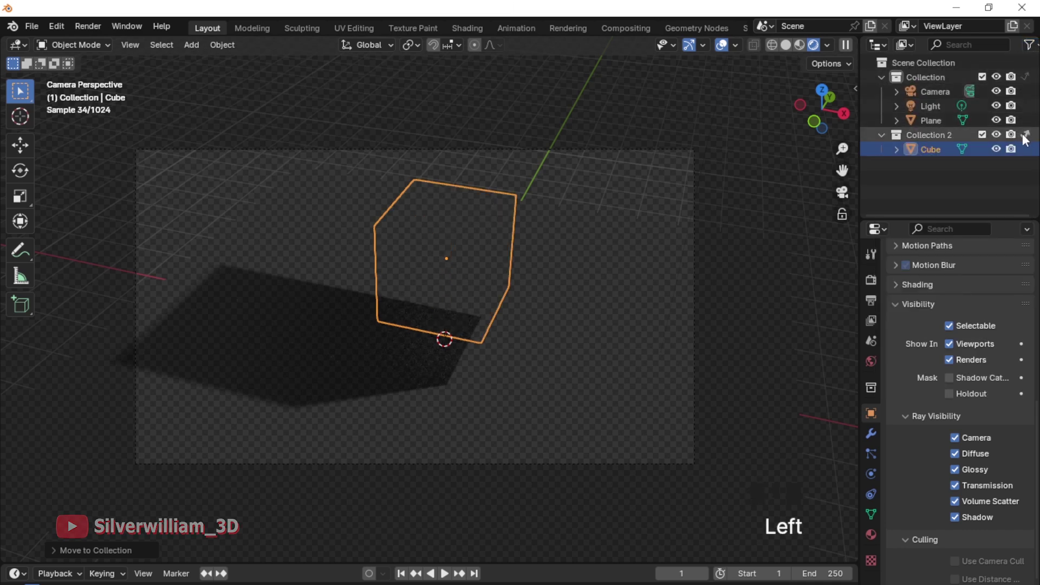
pyautogui.click(680, 194)
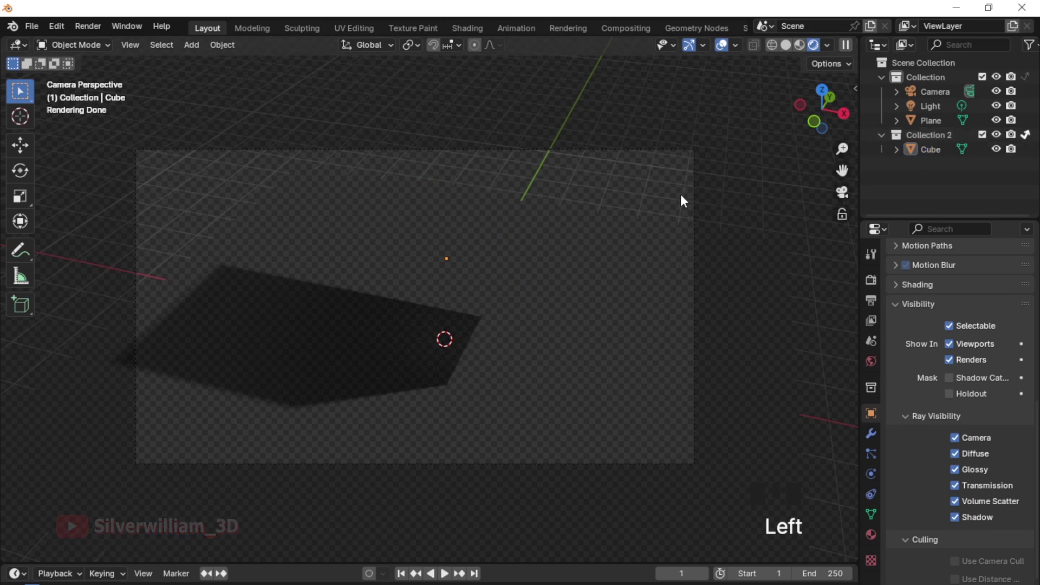
pyautogui.press('F12')
pyautogui.keyDown('ctrl'); pyautogui.moveTo(808, 378); pyautogui.dragTo(727, 294, button='middle'); pyautogui.keyUp('ctrl')
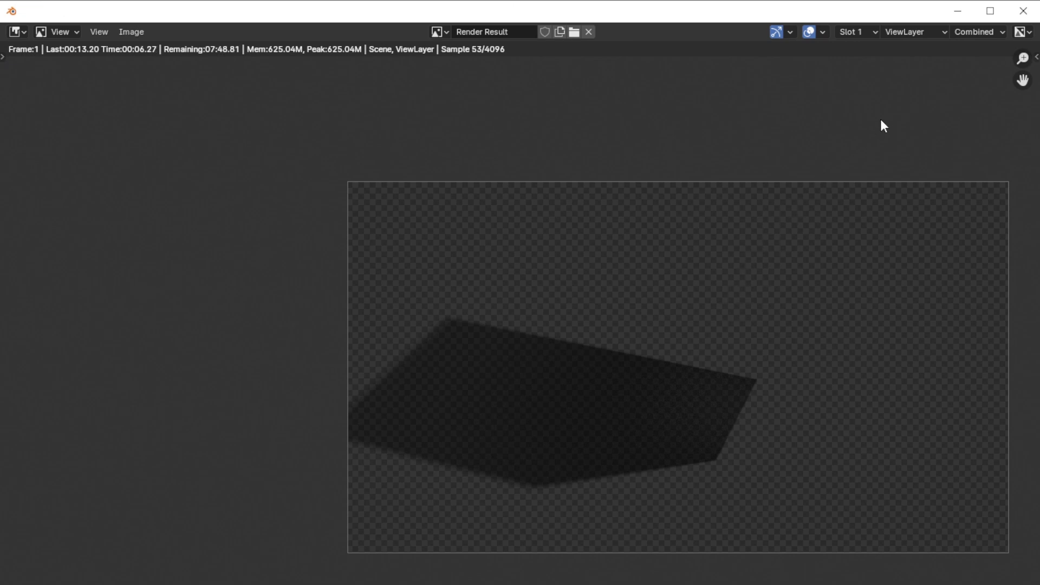
# Step: Increase the light's Radius to 1.68 m to soften the shadow
pyautogui.click(1023, 11)
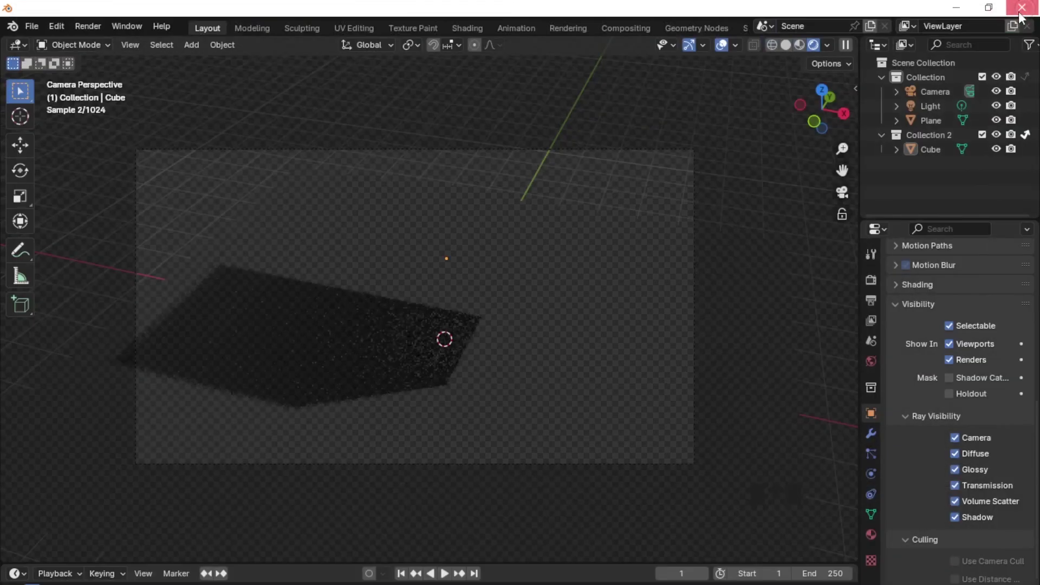
pyautogui.click(943, 105)
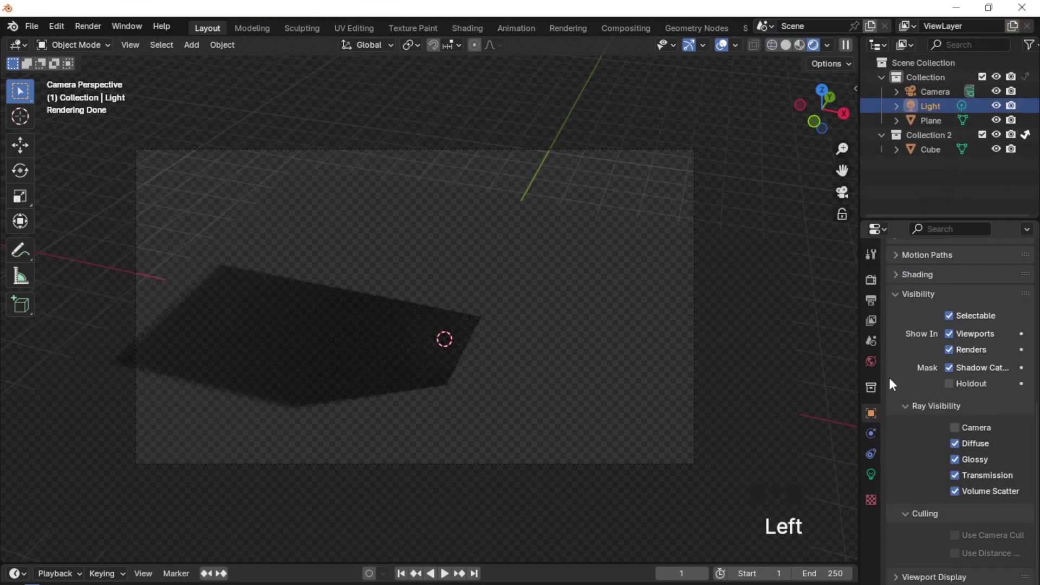
pyautogui.click(871, 474)
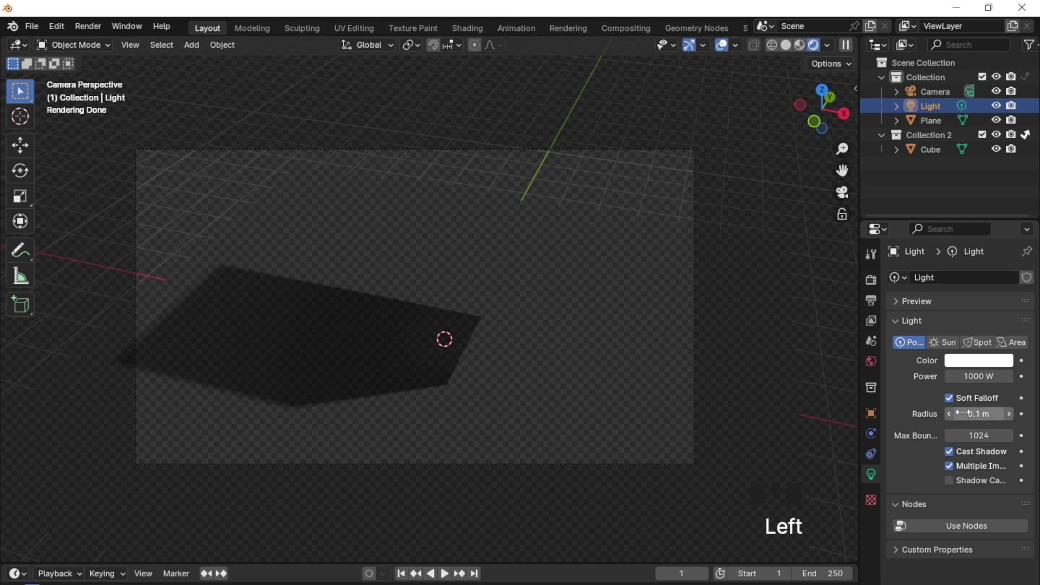
pyautogui.moveTo(964, 413); pyautogui.dragTo(1038, 401)
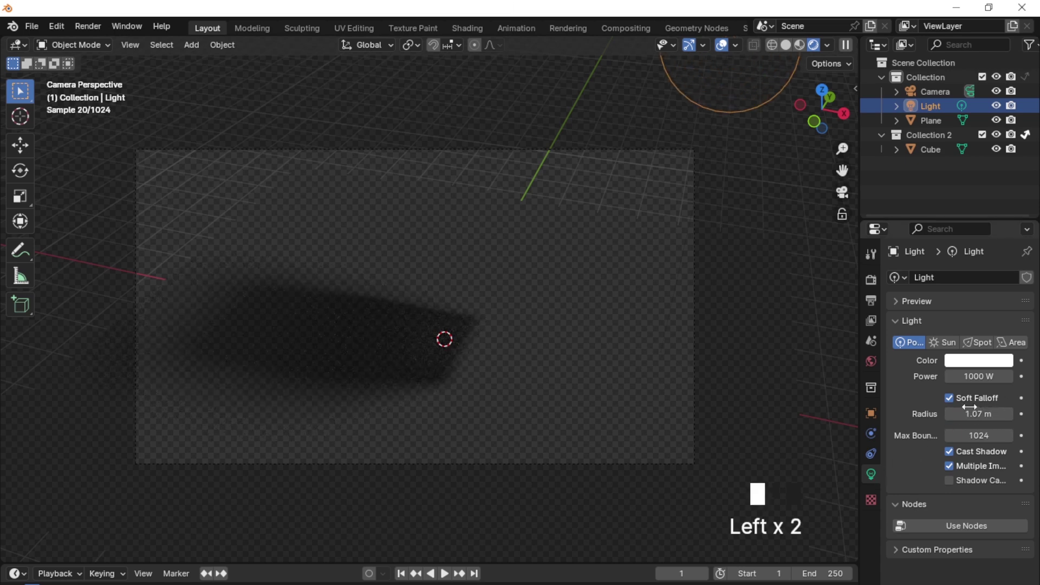
pyautogui.moveTo(970, 407)
pyautogui.mouseDown()
pyautogui.moveTo(996, 413)
pyautogui.moveTo(984, 400)
pyautogui.mouseUp()
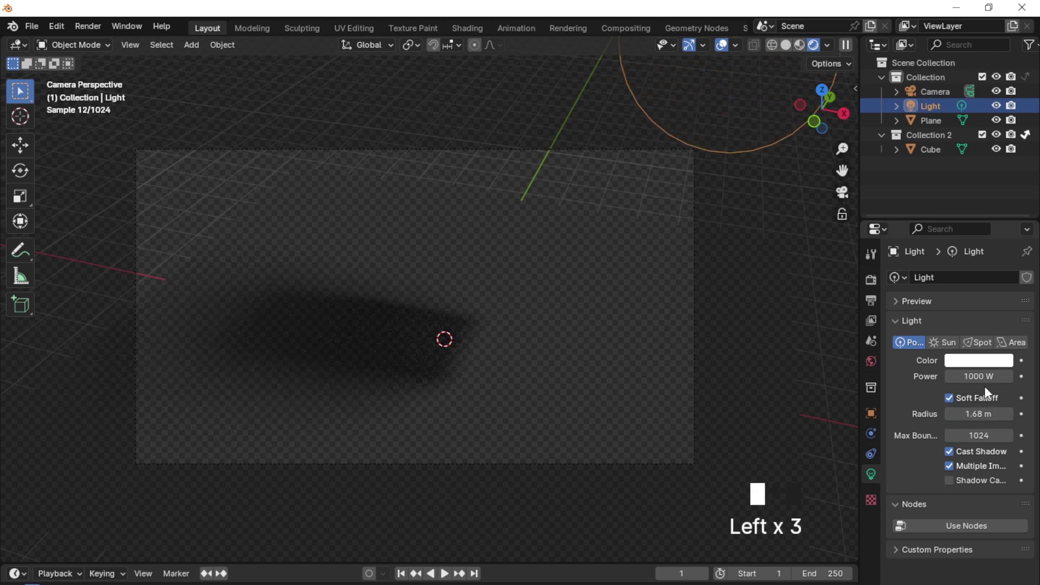
# Step: Lower the cube along the Z axis
pyautogui.click(929, 150)
pyautogui.press('g')
pyautogui.press('z')
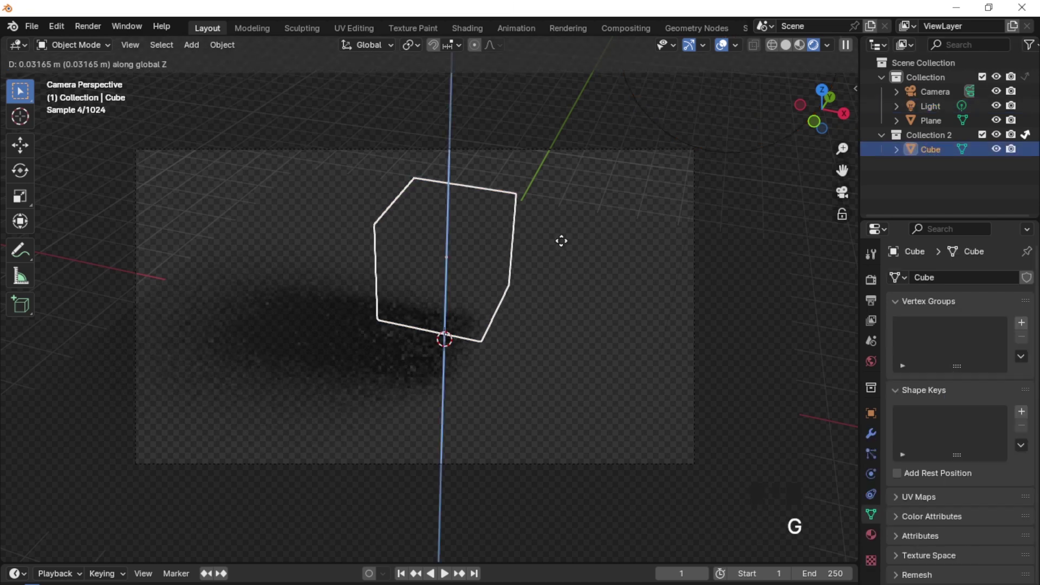
pyautogui.click(563, 287)
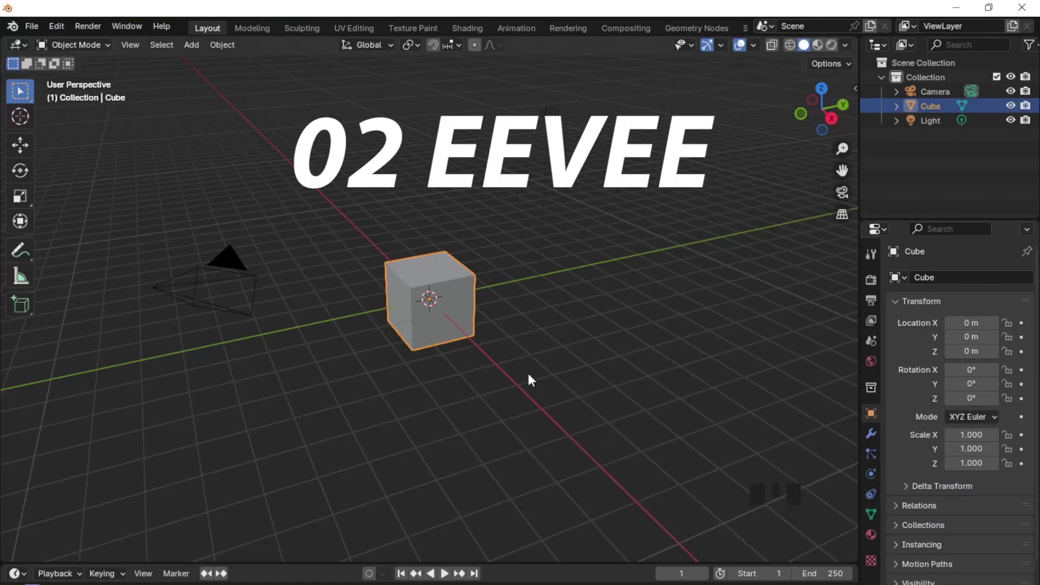
# Step: Replace the cube with Suzanne raised 1.5859 m along Z
pyautogui.press('x')
pyautogui.click(462, 294)
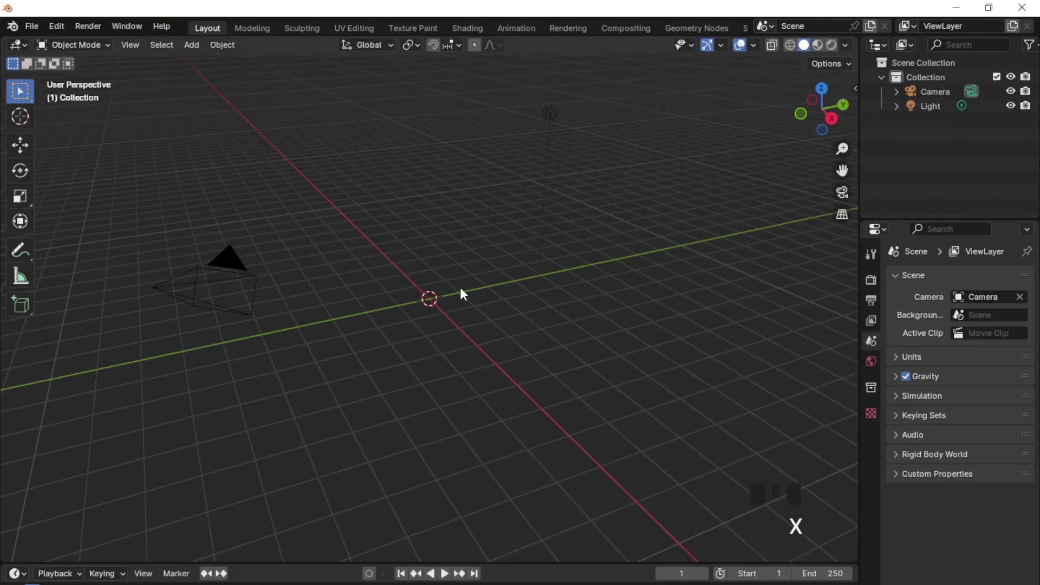
pyautogui.hotkey('shift', 'a')
pyautogui.moveTo(460, 286)
pyautogui.click(521, 425)
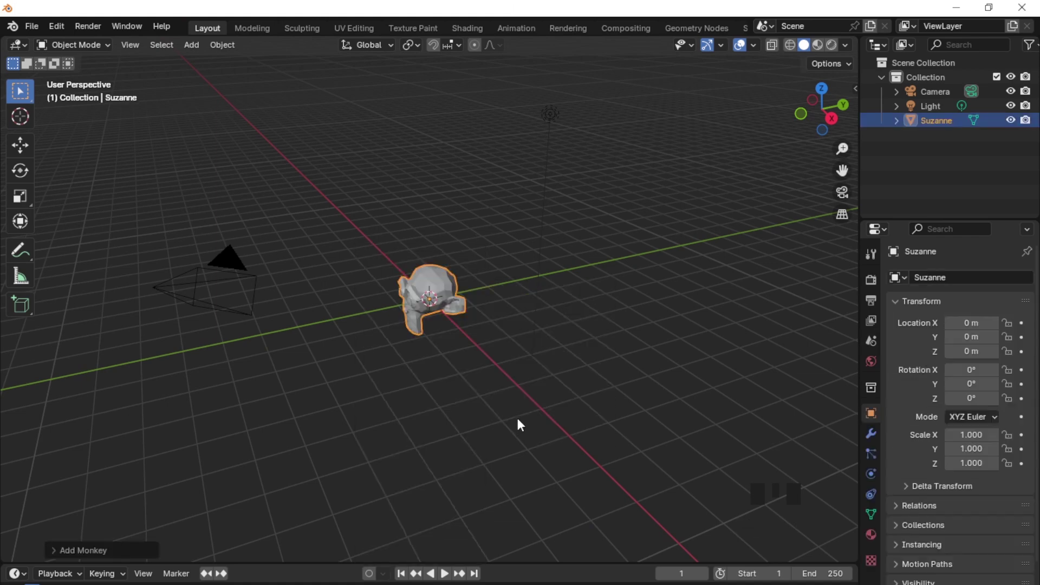
pyautogui.press('g')
pyautogui.press('z')
pyautogui.click(461, 271)
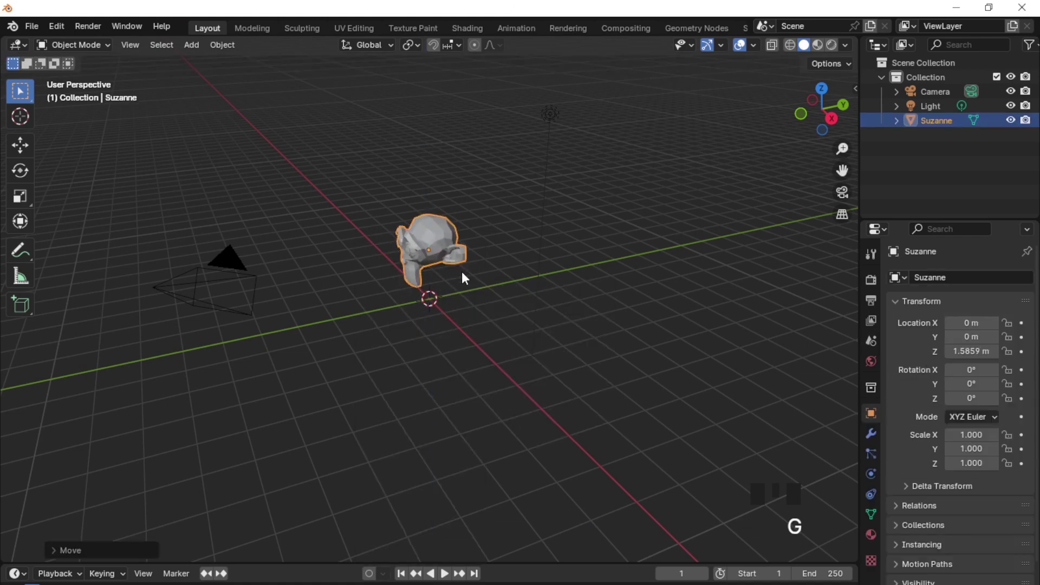
pyautogui.click(463, 288)
# Step: Add a plane under Suzanne scaled to 5.136
pyautogui.hotkey('shift', 'a')
pyautogui.moveTo(466, 287)
pyautogui.click(509, 288)
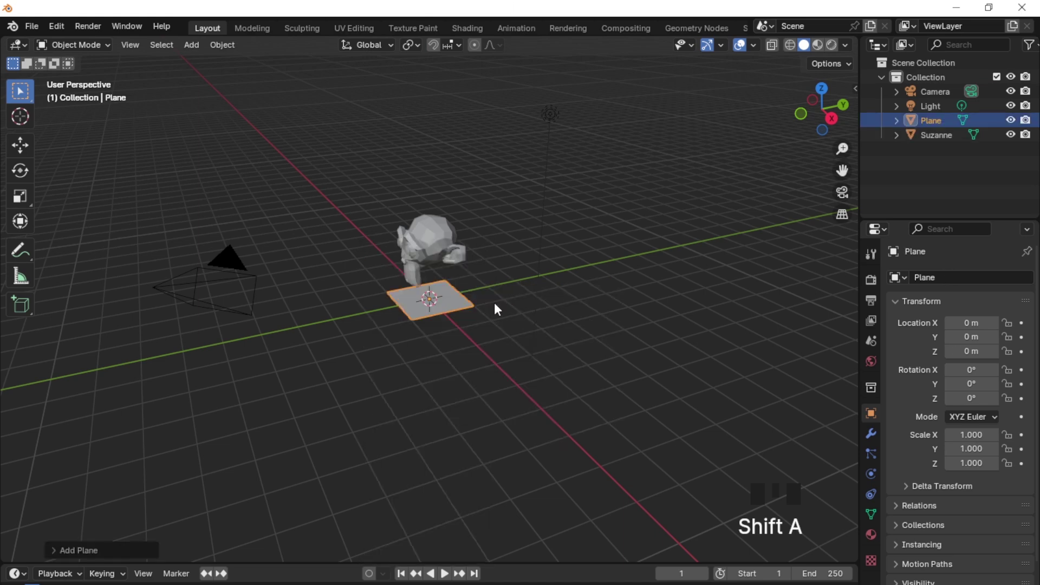
pyautogui.press('s')
pyautogui.click(669, 362)
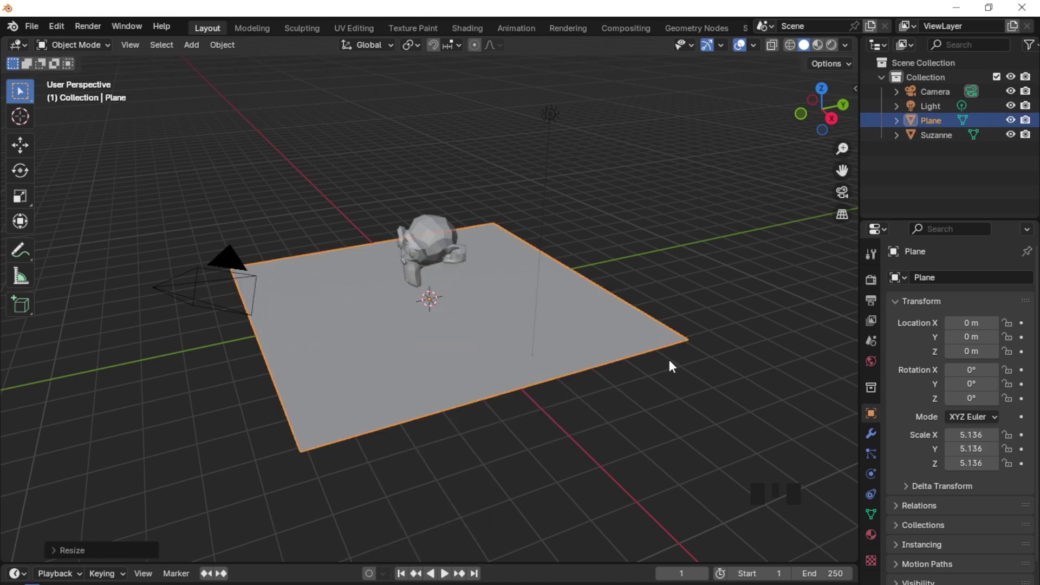
# Step: Switch the viewport to Rendered shading and enable transparent Film in EEVEE
pyautogui.press('z')
pyautogui.click(668, 280)
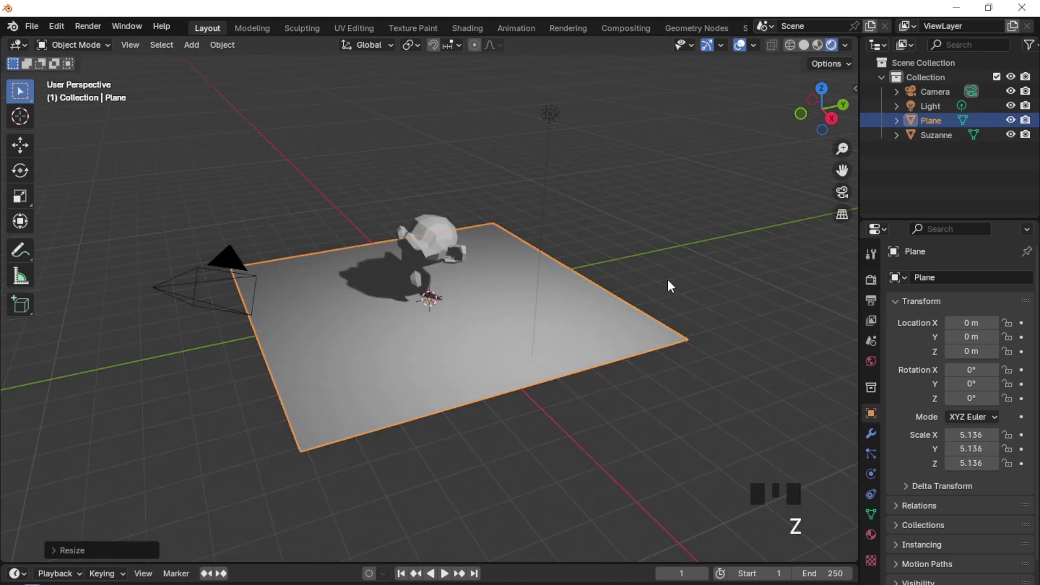
pyautogui.click(869, 281)
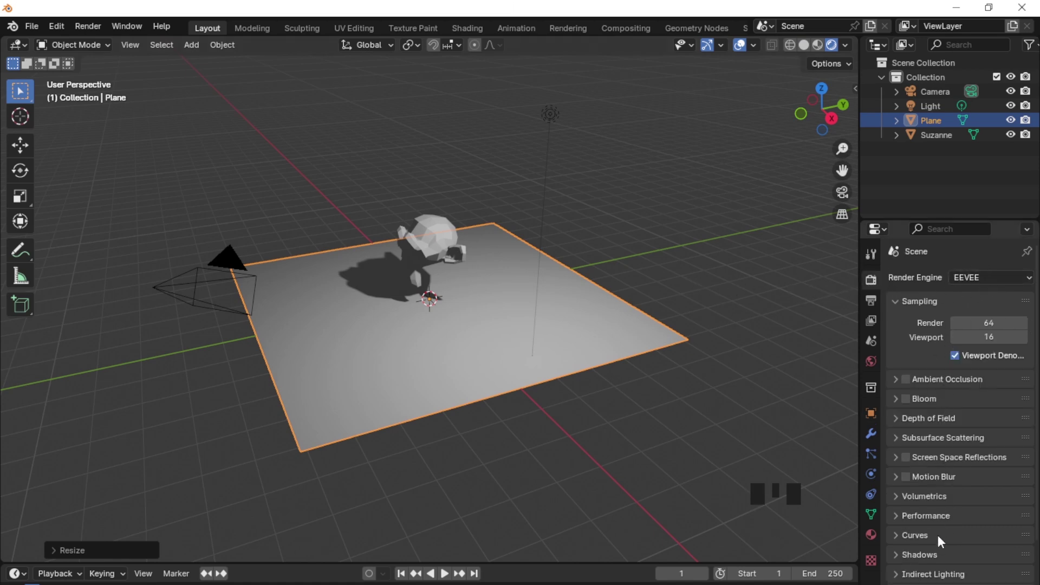
pyautogui.moveTo(1034, 379); pyautogui.dragTo(993, 522)
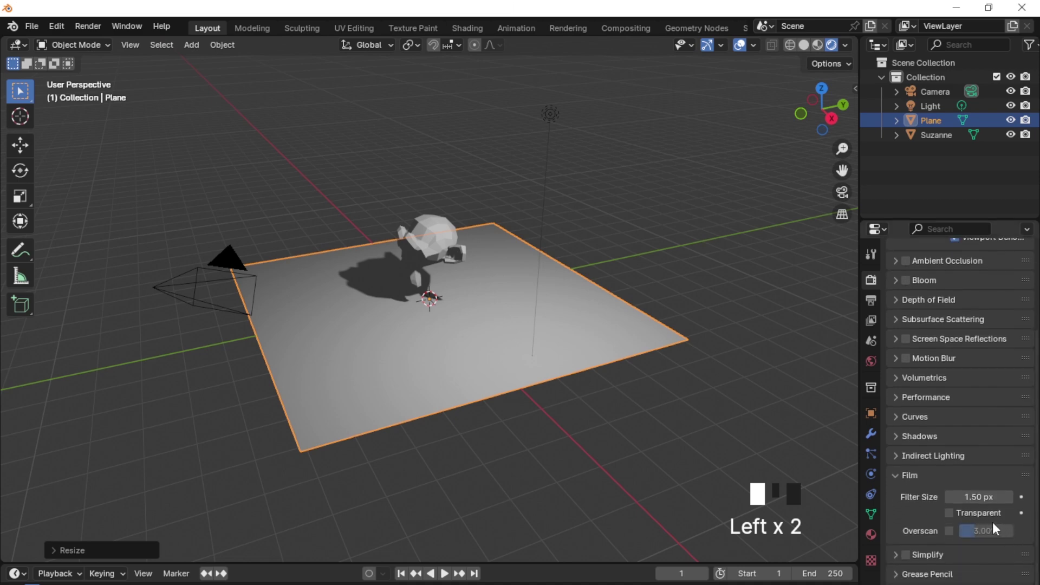
pyautogui.click(949, 512)
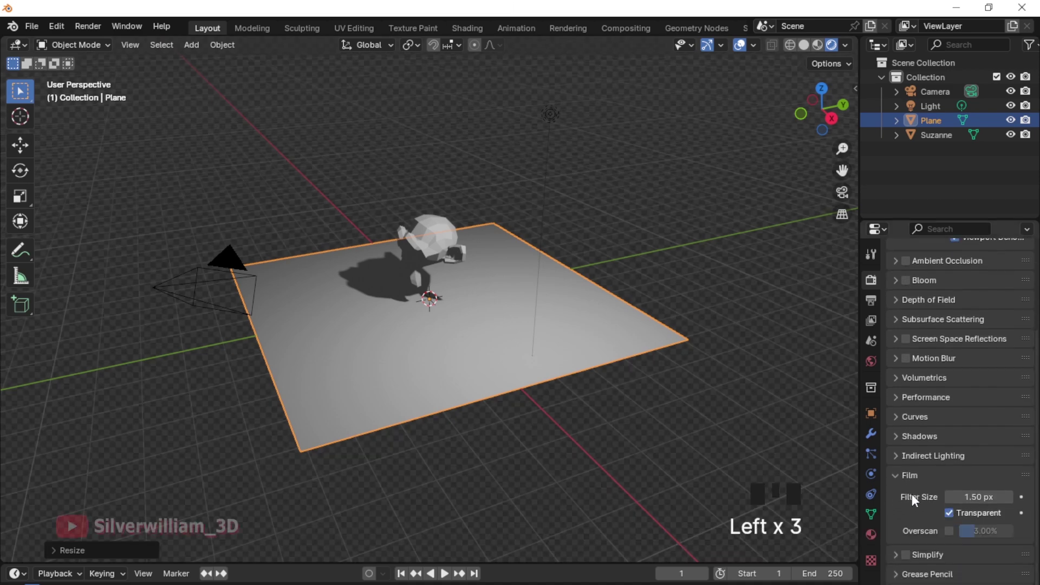
# Step: Give Suzanne a new material named 'suzanne'
pyautogui.click(438, 249)
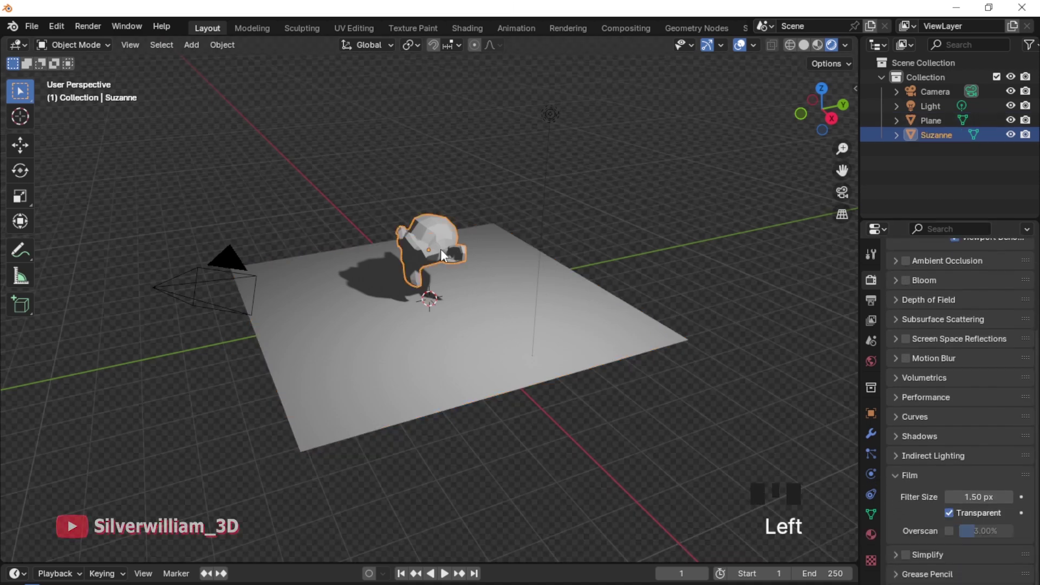
pyautogui.click(871, 535)
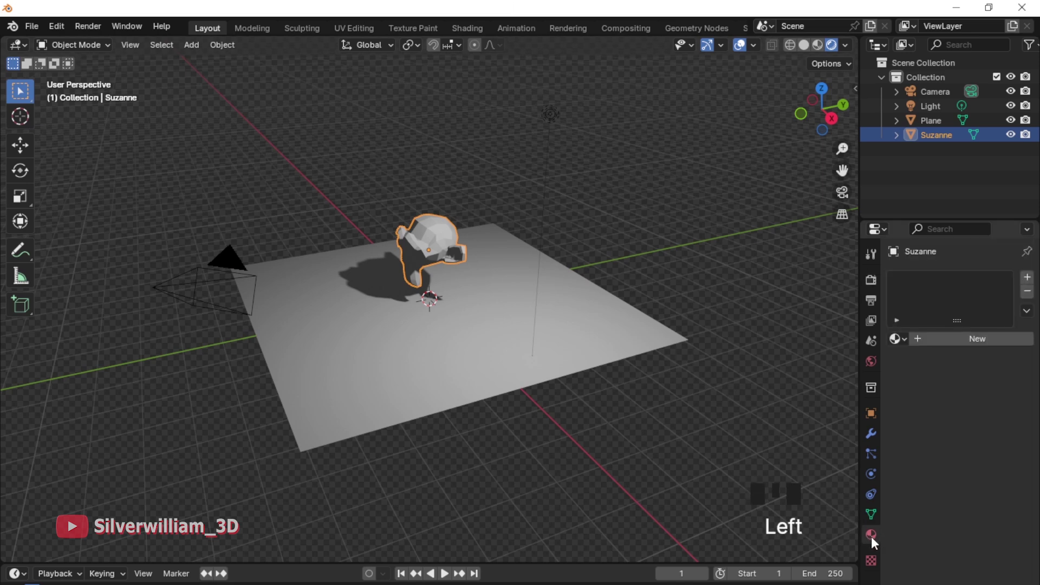
pyautogui.click(935, 336)
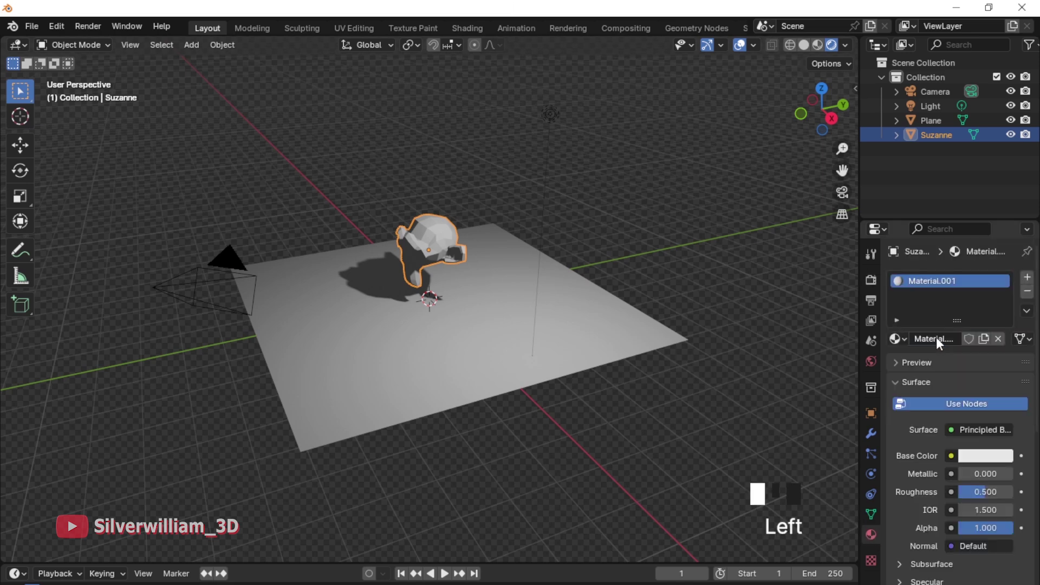
pyautogui.click(936, 337)
pyautogui.write('suzann')
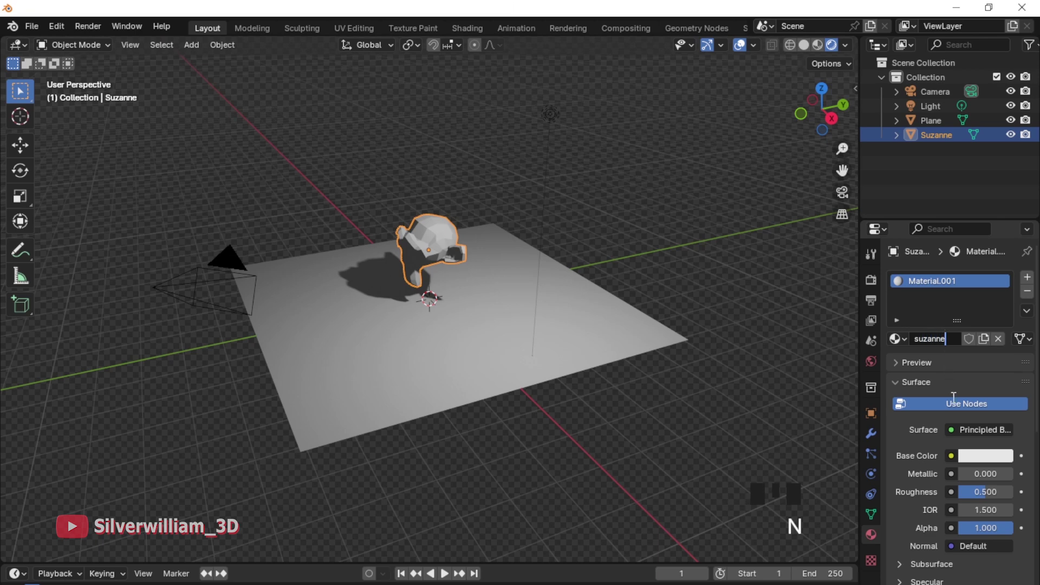
pyautogui.write('e')
pyautogui.press('Return')
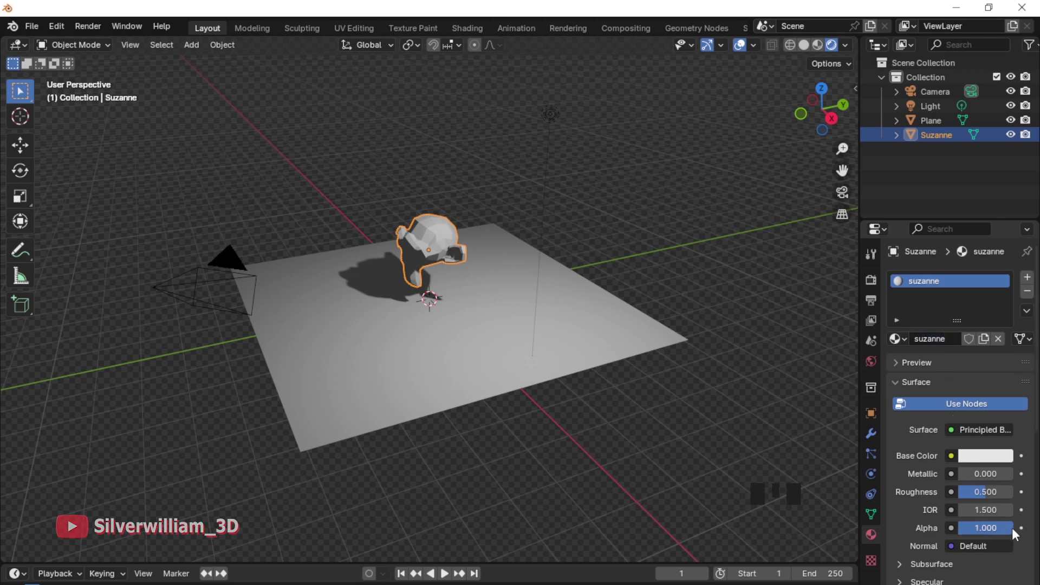
# Step: Set the suzanne material's Alpha to 0 and Blend Mode to Alpha Blend
pyautogui.moveTo(1011, 531); pyautogui.dragTo(935, 527)
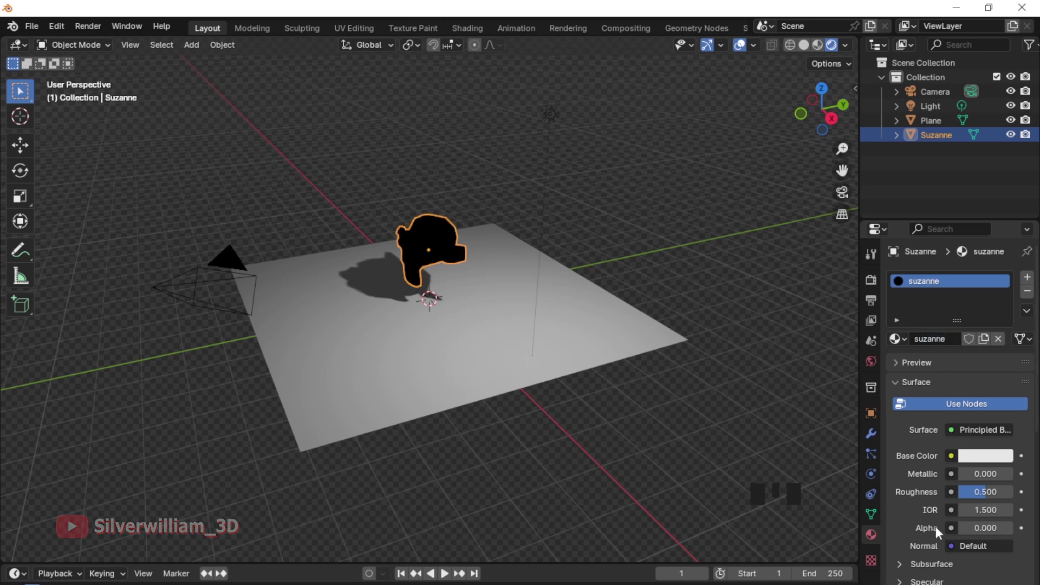
pyautogui.moveTo(1036, 317); pyautogui.dragTo(1036, 450)
pyautogui.click(1007, 466)
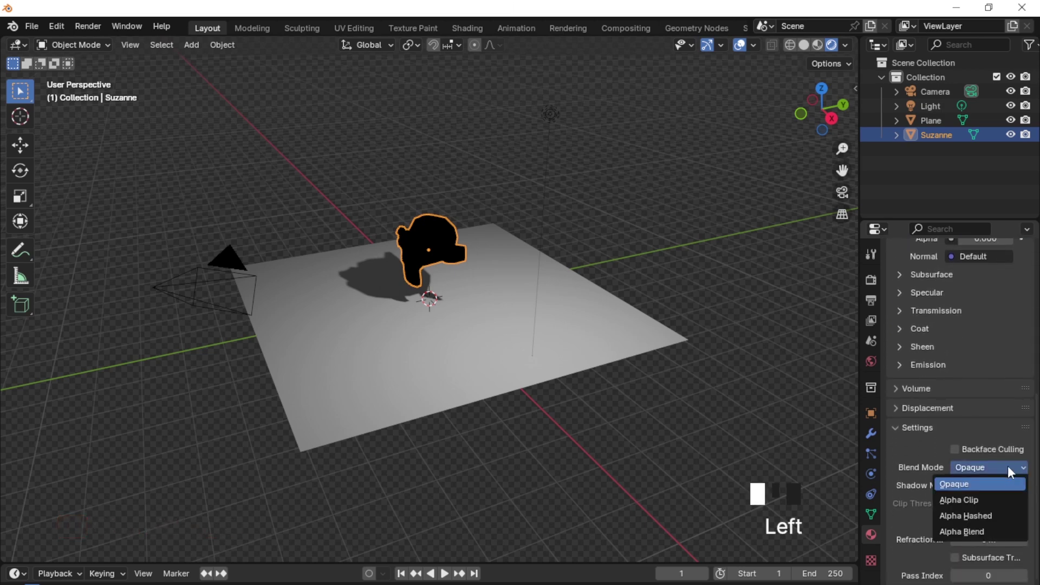
pyautogui.click(981, 529)
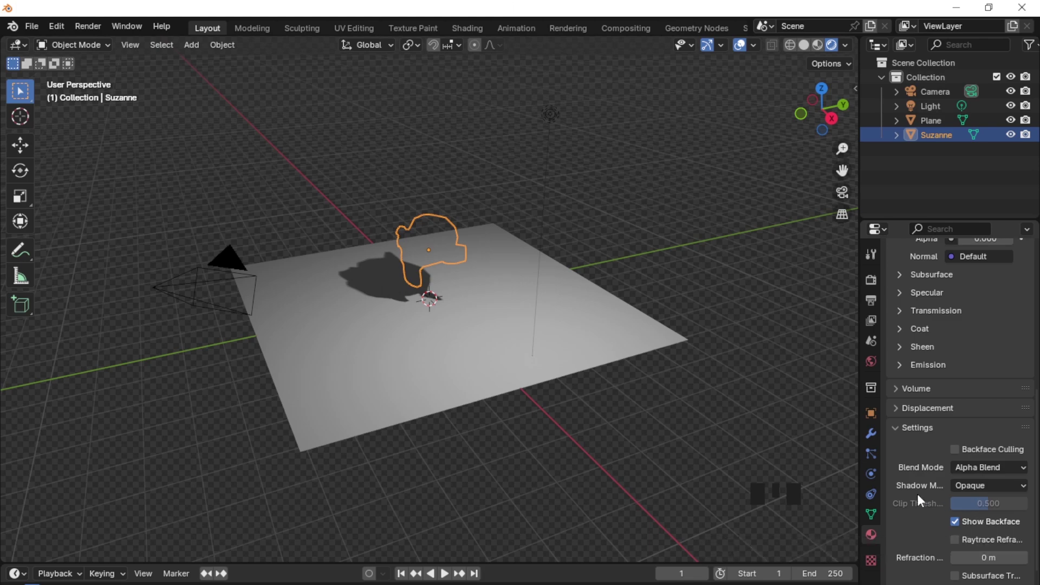
pyautogui.keyDown('ctrl'); pyautogui.moveTo(454, 356); pyautogui.dragTo(518, 374, button='middle'); pyautogui.keyUp('ctrl')
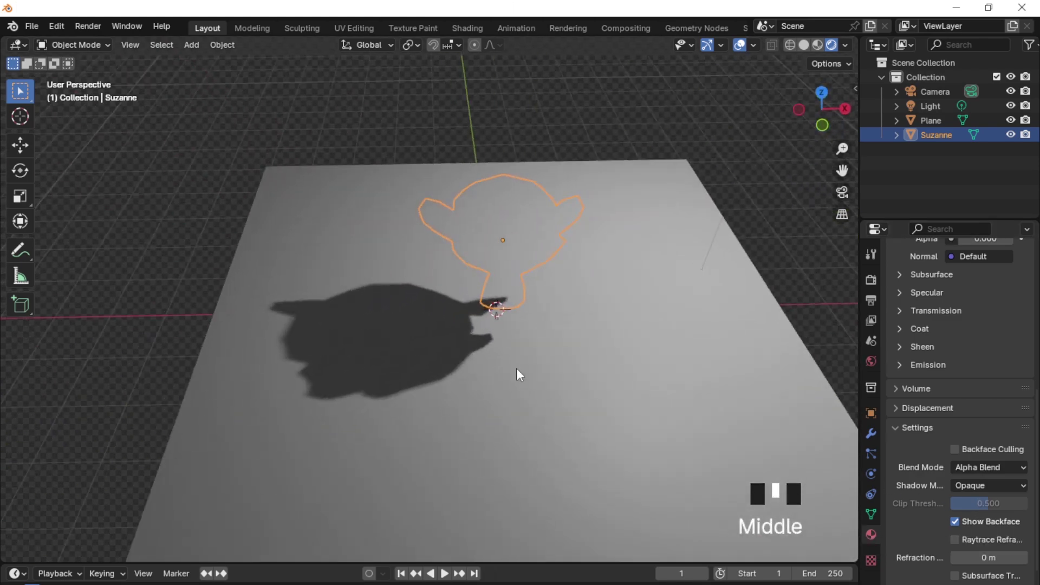
# Step: Split the viewport vertically and make the right area a Shader Editor
pyautogui.rightClick(856, 339)
pyautogui.click(854, 323)
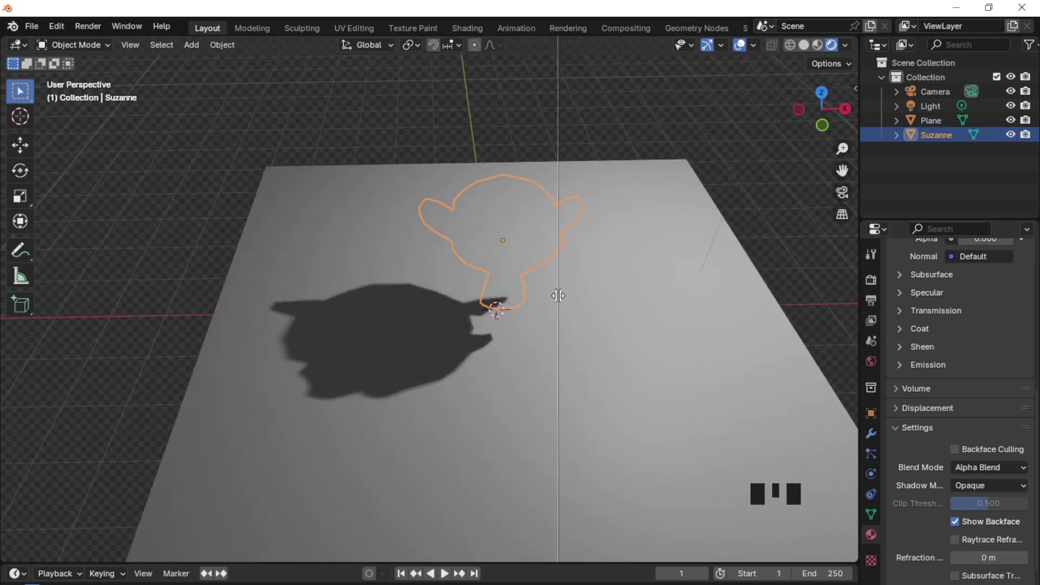
pyautogui.click(487, 297)
pyautogui.click(506, 44)
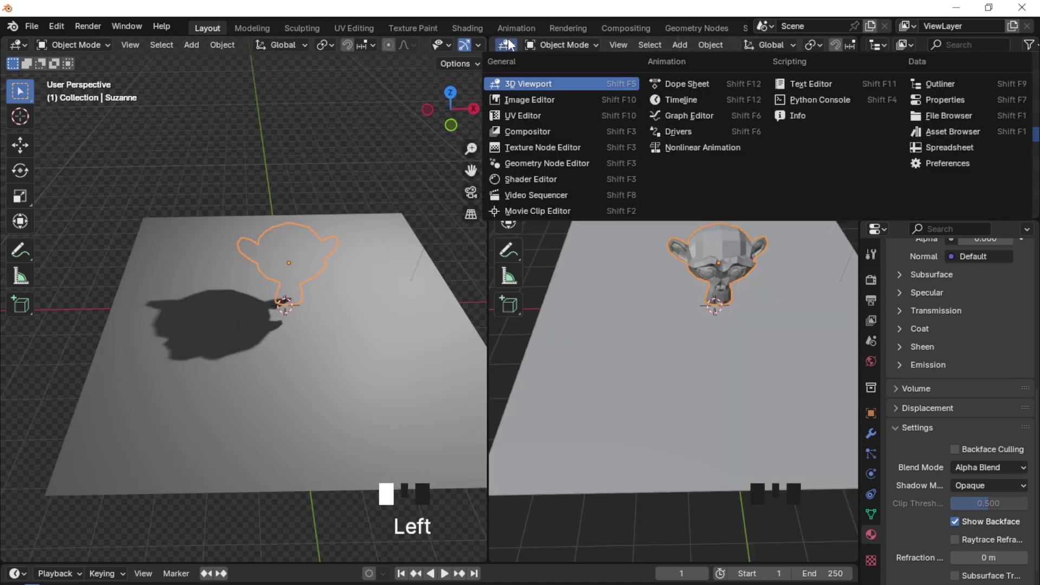
pyautogui.click(531, 178)
pyautogui.press('n')
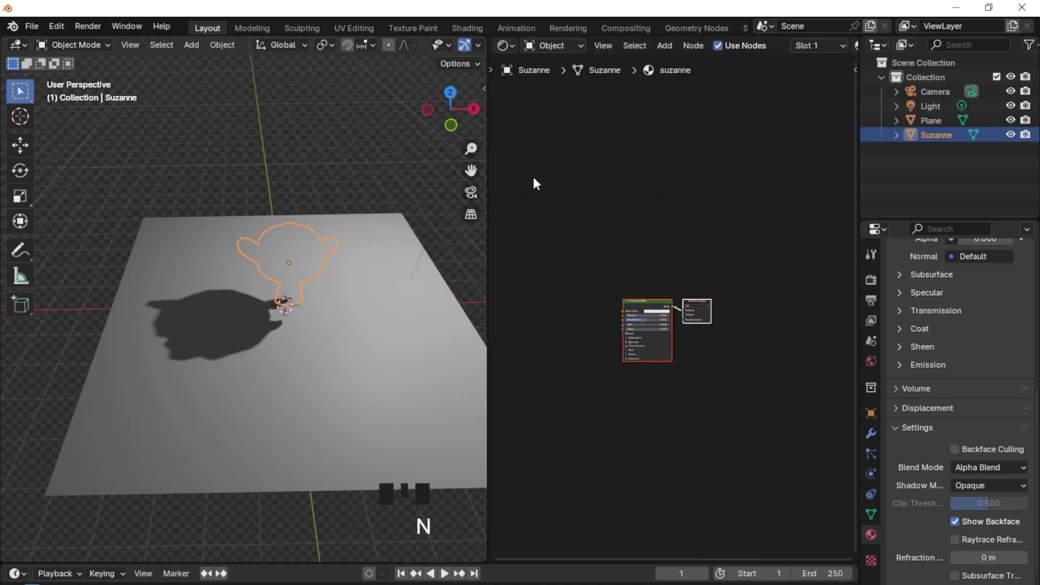
# Step: Create a new material named 'plane' on the Plane
pyautogui.click(451, 316)
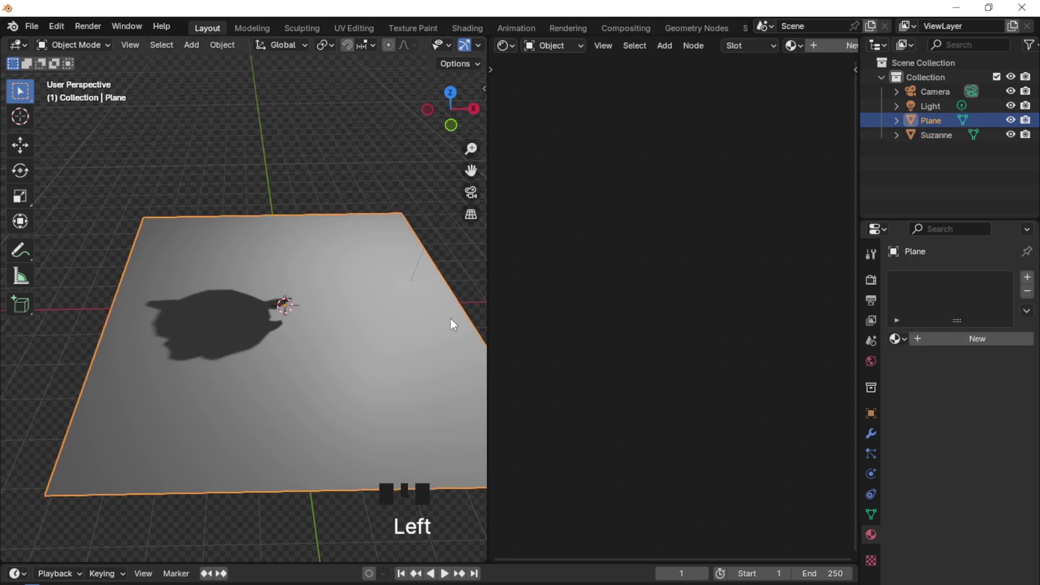
pyautogui.click(939, 339)
pyautogui.doubleClick(940, 339)
pyautogui.write('plane')
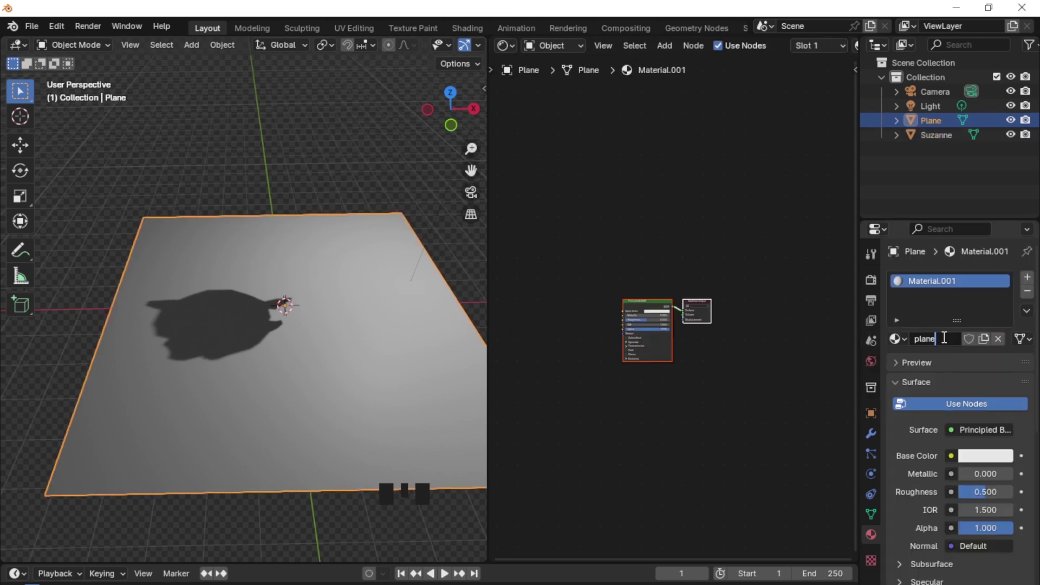
pyautogui.press('Return')
pyautogui.keyDown('ctrl'); pyautogui.moveTo(635, 343); pyautogui.dragTo(678, 359, button='middle'); pyautogui.keyUp('ctrl')
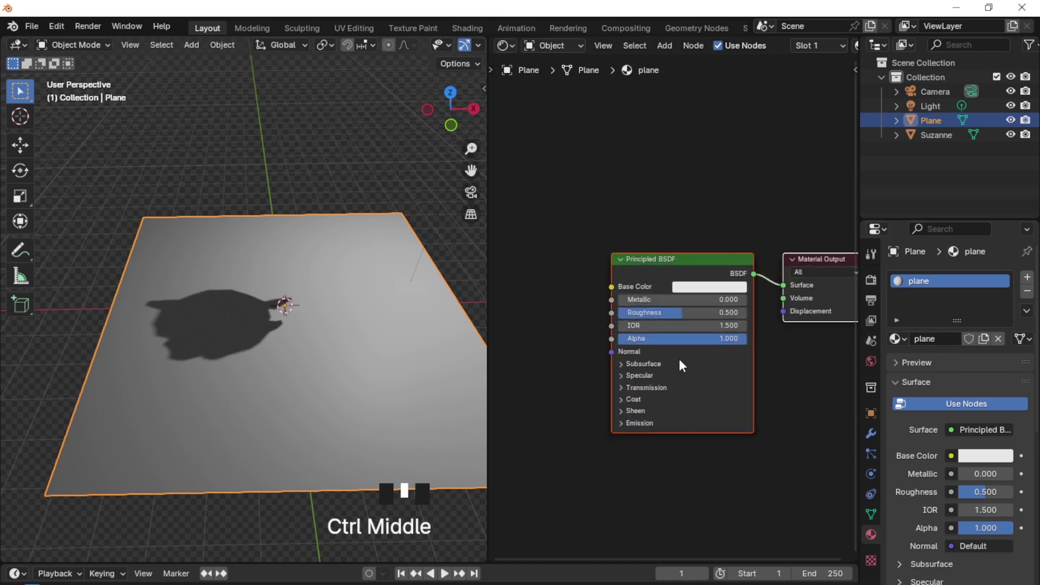
pyautogui.hotkey('ctrl', 'z')
# Step: Replace the plane's Principled BSDF node with a Diffuse BSDF node
pyautogui.click(681, 258)
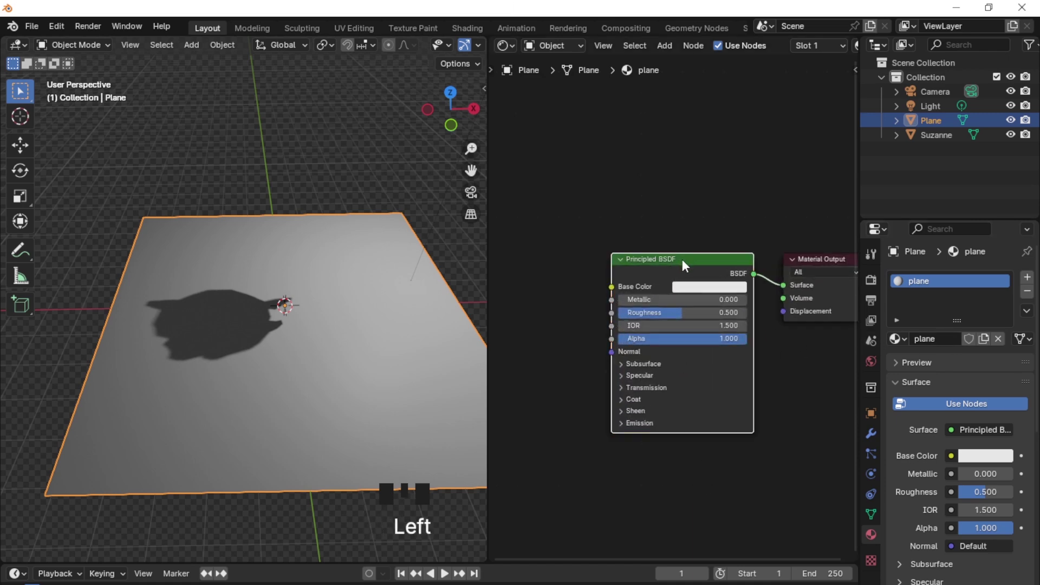
pyautogui.press('x')
pyautogui.hotkey('shift', 'a')
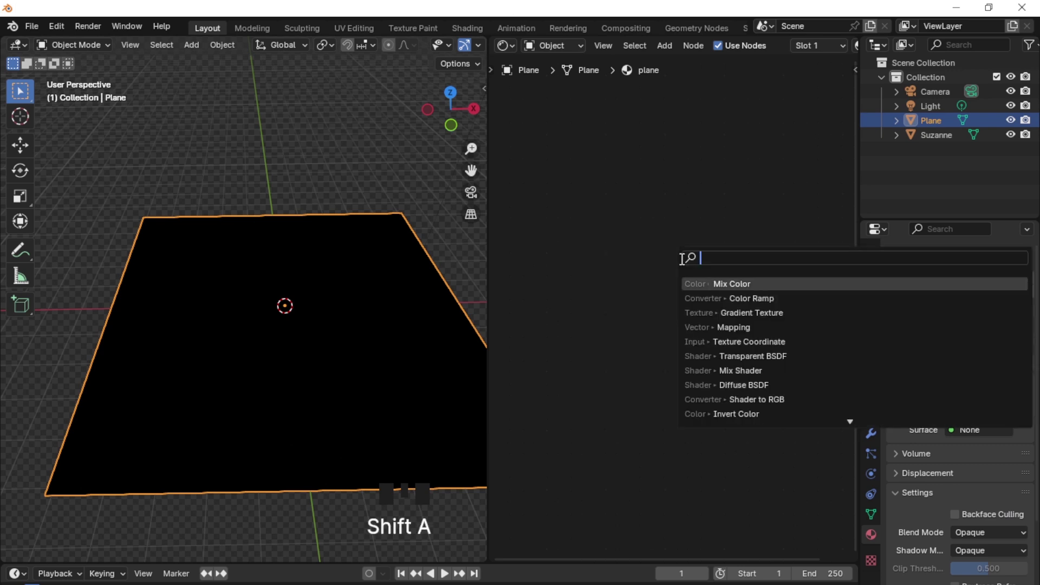
pyautogui.write('di')
pyautogui.click(704, 284)
pyautogui.click(529, 313)
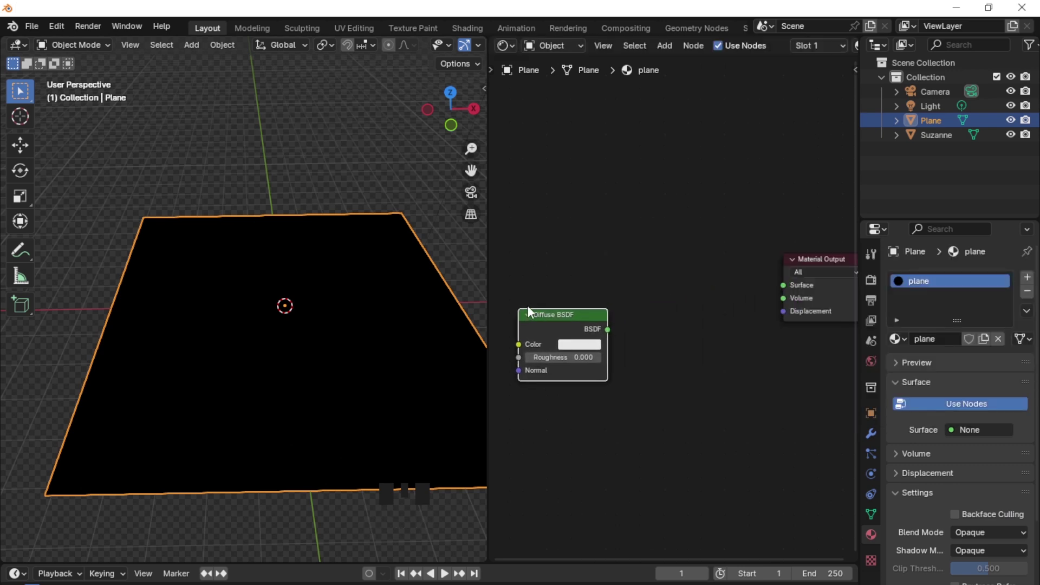
# Step: Add a Shader to RGB node and a Color Ramp node beside the Diffuse BSDF
pyautogui.hotkey('shift', 'a')
pyautogui.write('shader')
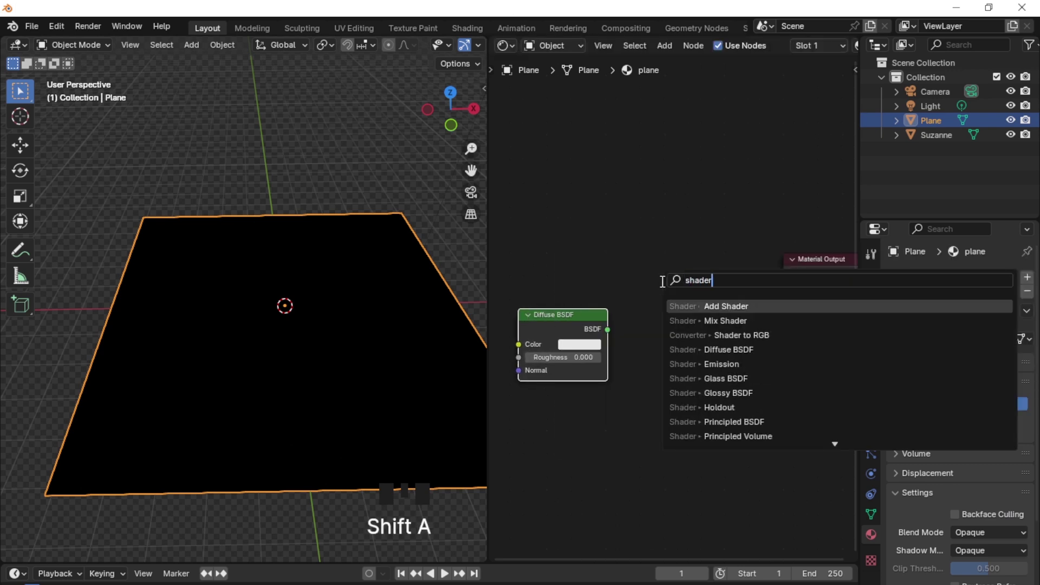
pyautogui.click(681, 335)
pyautogui.click(652, 330)
pyautogui.hotkey('shift', 'a')
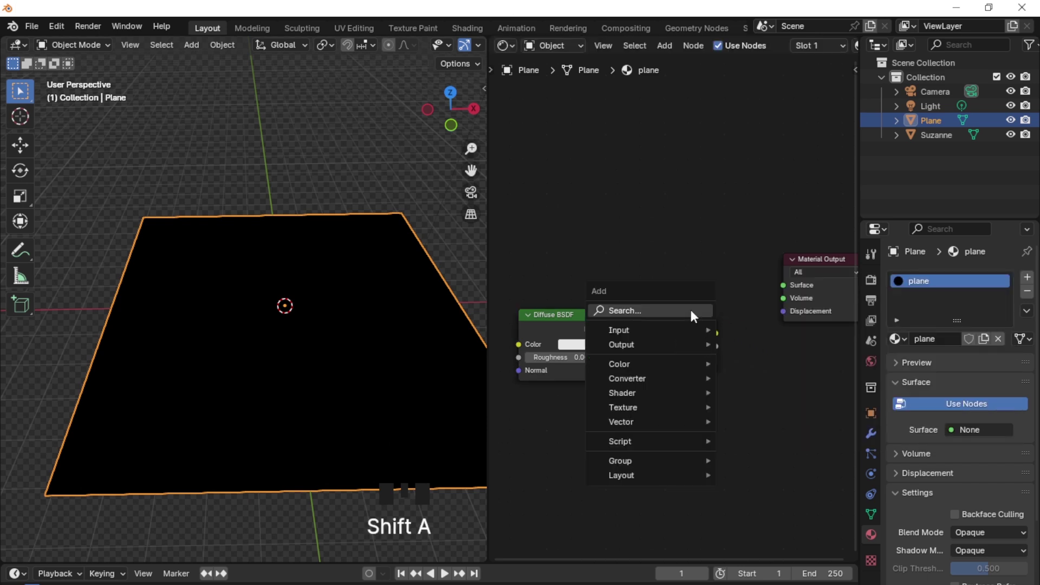
pyautogui.write('colo')
pyautogui.click(705, 348)
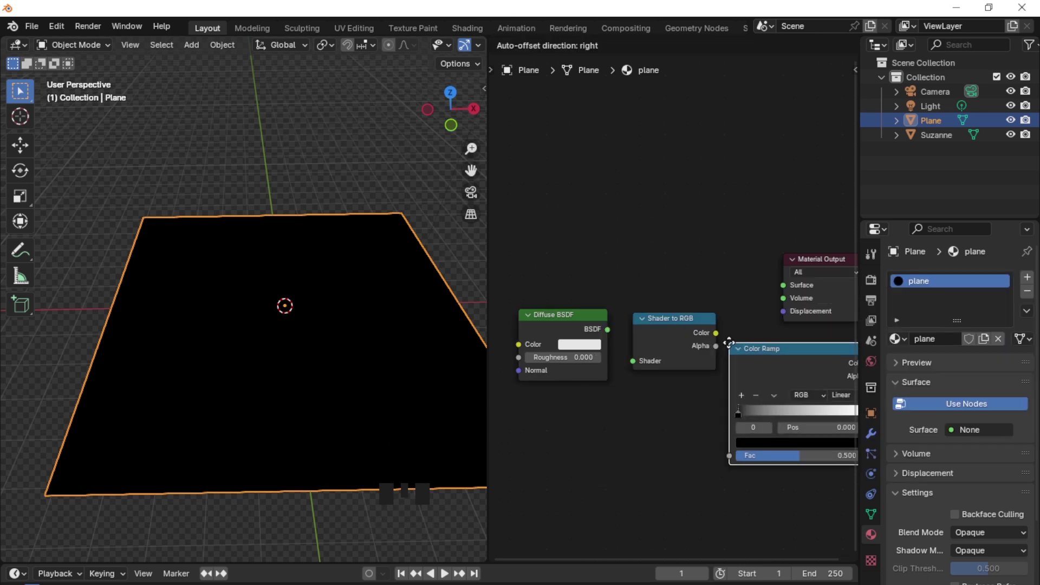
pyautogui.click(781, 428)
# Step: Wire Diffuse BSDF into Shader to RGB and the Color Ramp into Material Output Surface
pyautogui.keyDown('shift'); pyautogui.moveTo(781, 427); pyautogui.dragTo(661, 326, button='middle'); pyautogui.keyUp('shift')
pyautogui.press('g')
pyautogui.click(815, 336)
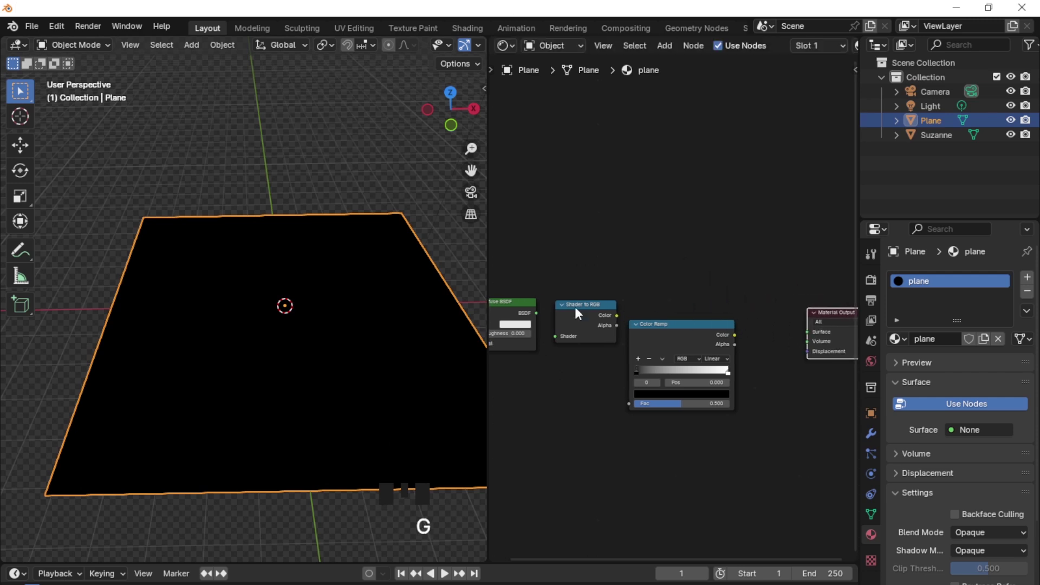
pyautogui.moveTo(537, 310); pyautogui.dragTo(615, 313)
pyautogui.moveTo(735, 335); pyautogui.dragTo(805, 335)
pyautogui.keyDown('ctrl'); pyautogui.moveTo(689, 369); pyautogui.dragTo(738, 365, button='middle'); pyautogui.keyUp('ctrl')
# Step: Switch the Color Ramp to Constant interpolation and slide its white stop left
pyautogui.click(748, 346)
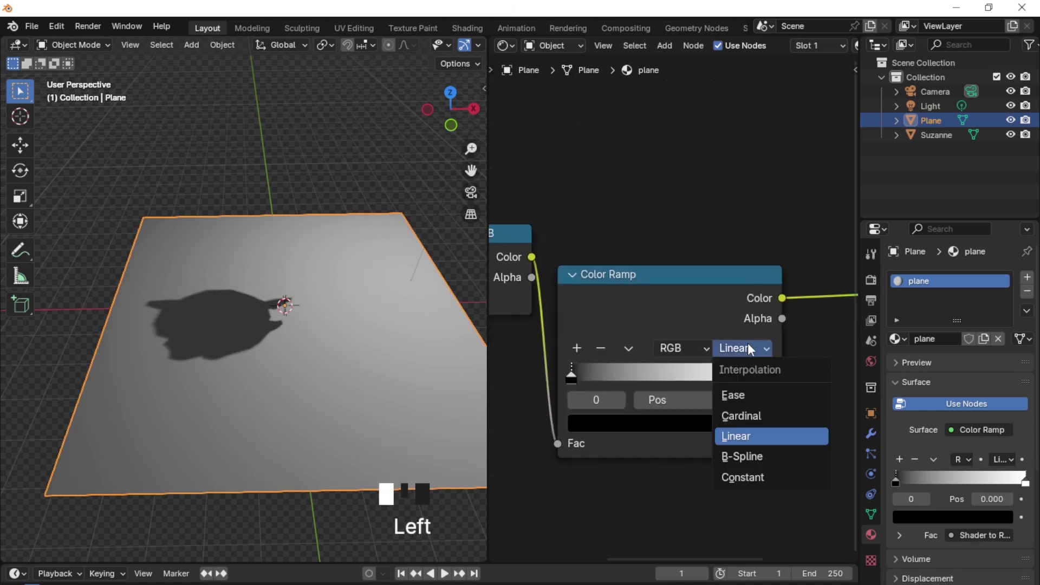
pyautogui.click(754, 475)
pyautogui.moveTo(762, 383); pyautogui.dragTo(631, 379)
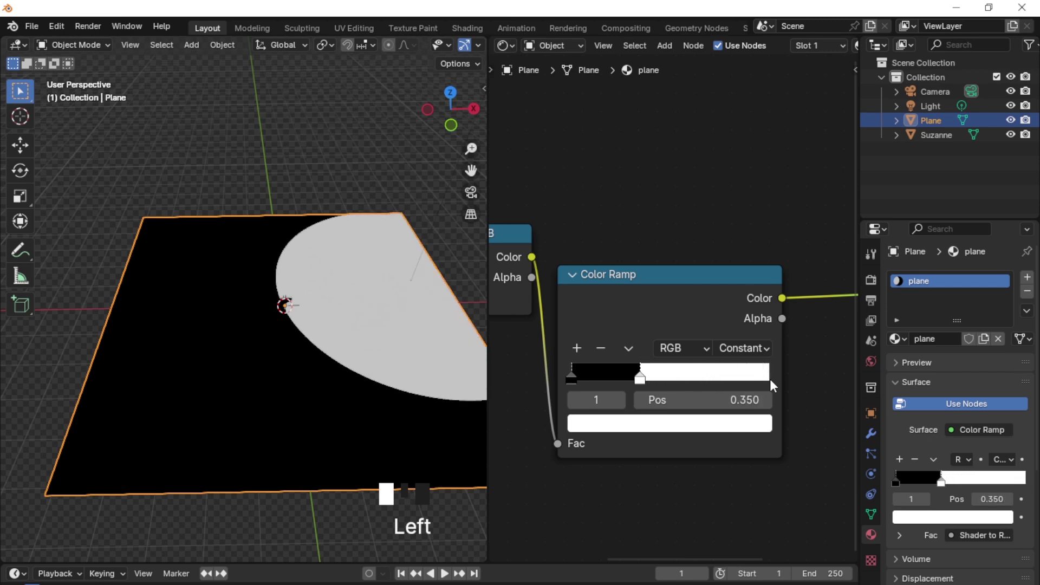
# Step: Move the light to a new position in the scene
pyautogui.click(437, 207)
pyautogui.click(438, 204)
pyautogui.press('g')
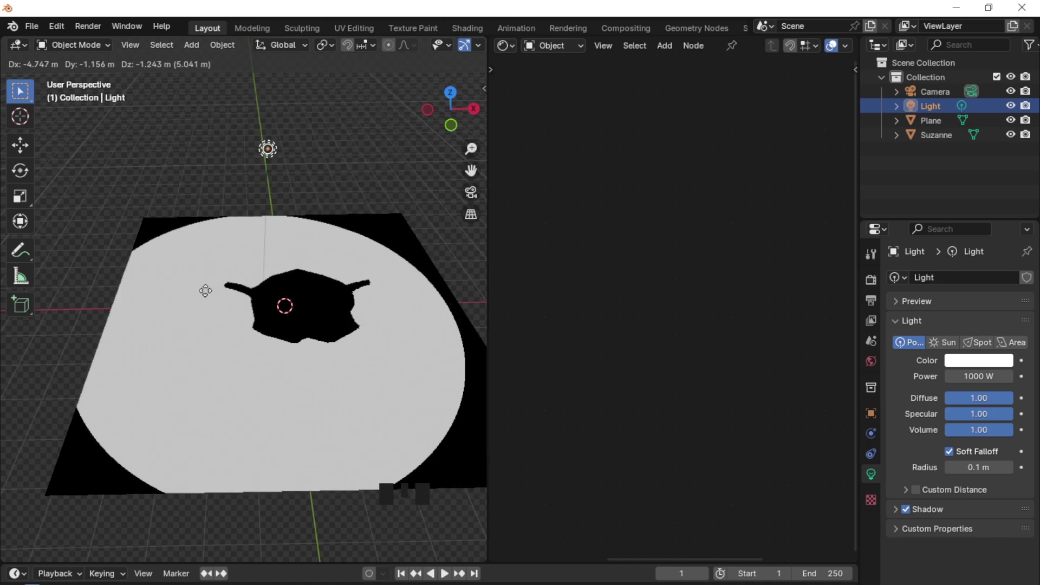
pyautogui.click(366, 241)
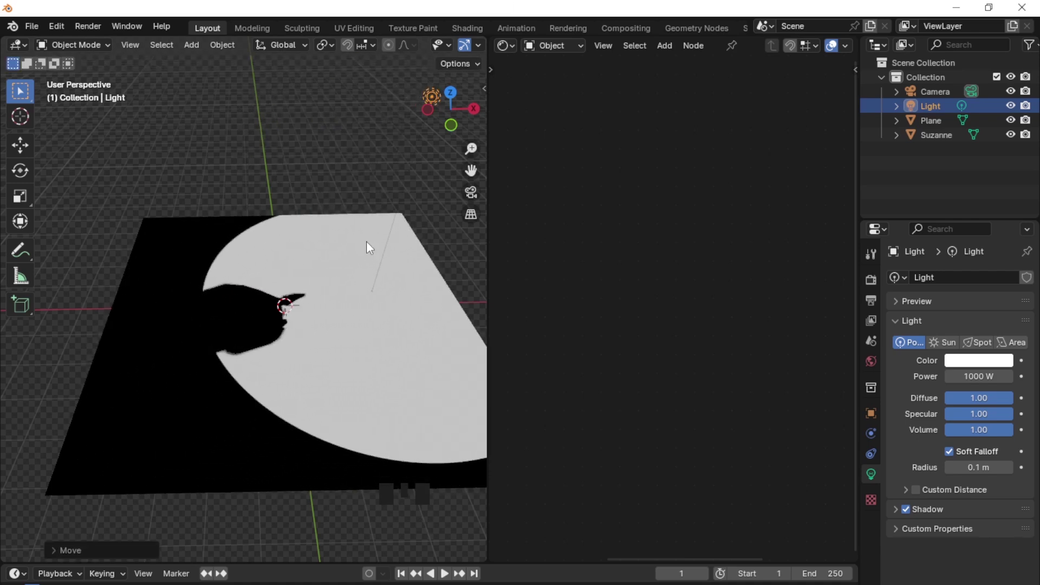
# Step: Set the Color Ramp's white stop position to 0.073 for a crisp shadow
pyautogui.click(350, 385)
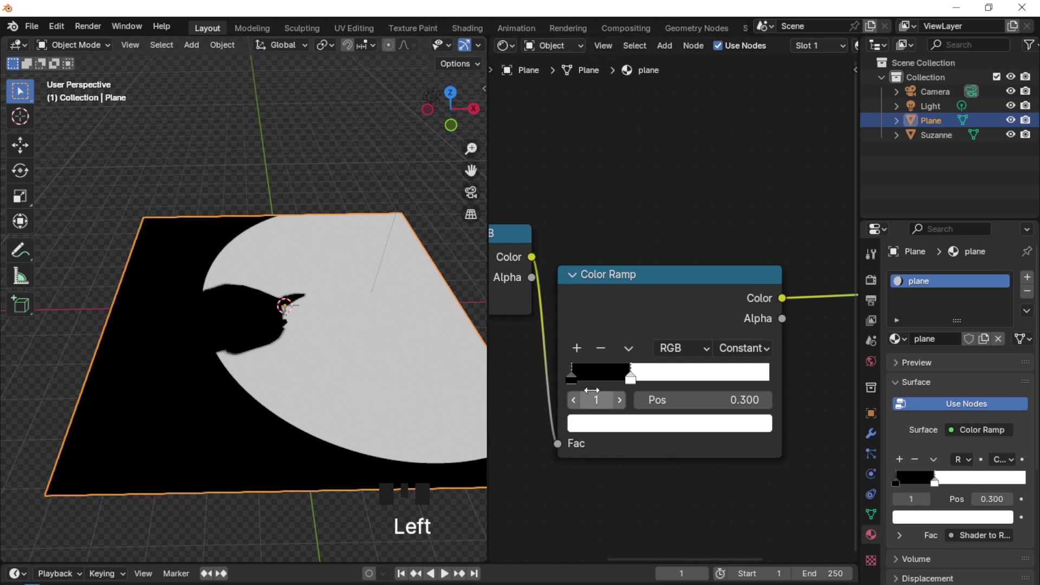
pyautogui.click(631, 379)
pyautogui.moveTo(632, 379); pyautogui.dragTo(582, 379)
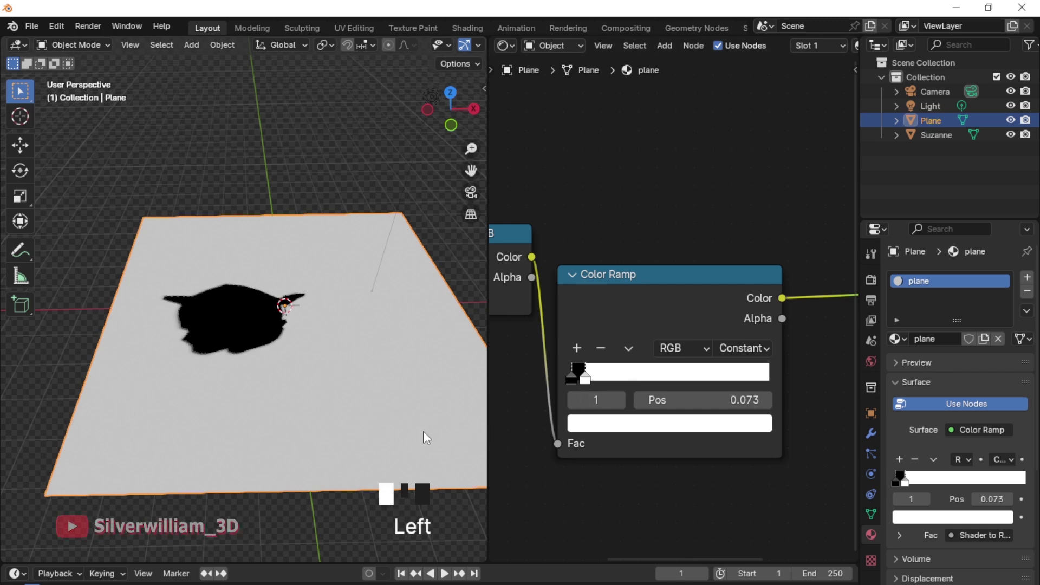
pyautogui.keyDown('ctrl'); pyautogui.moveTo(424, 430); pyautogui.dragTo(411, 411, button='middle'); pyautogui.keyUp('ctrl')
# Step: Scale the ground plane up to a much larger size
pyautogui.press('s')
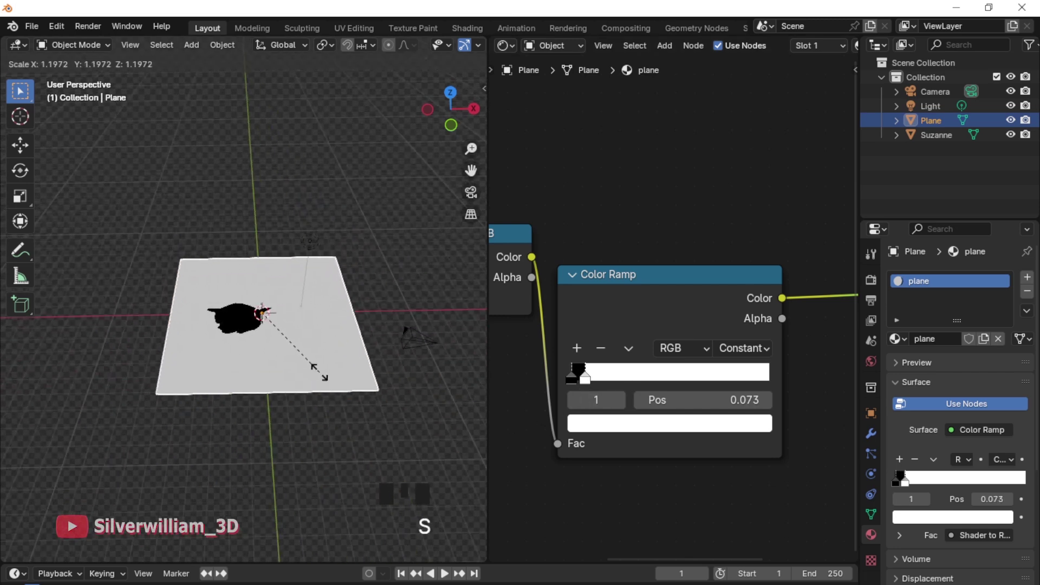
pyautogui.click(675, 531)
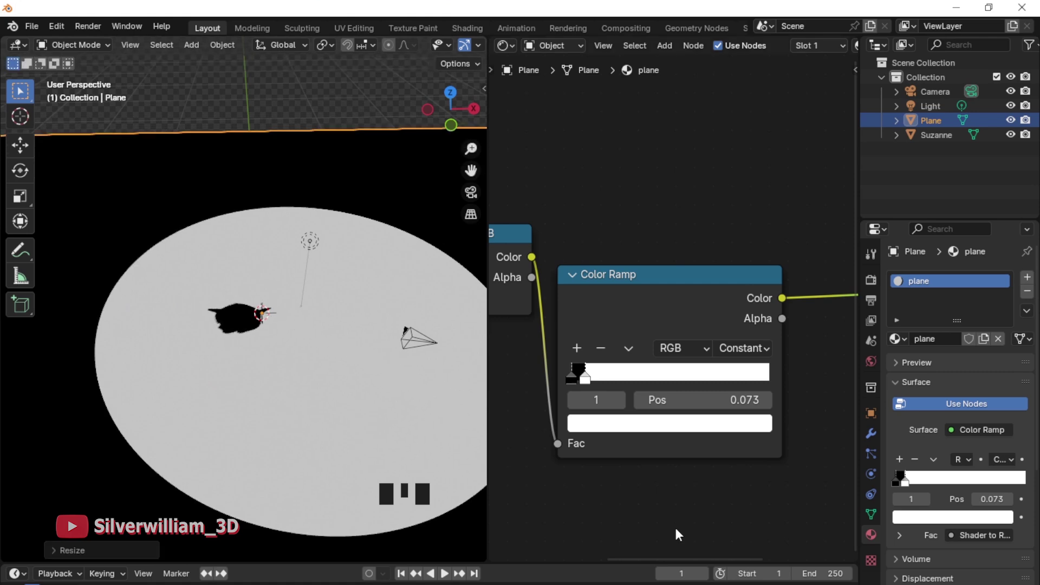
pyautogui.keyDown('ctrl'); pyautogui.moveTo(407, 441); pyautogui.dragTo(358, 404, button='middle'); pyautogui.keyUp('ctrl')
pyautogui.keyDown('shift'); pyautogui.moveTo(357, 404); pyautogui.dragTo(200, 219, button='middle'); pyautogui.keyUp('shift')
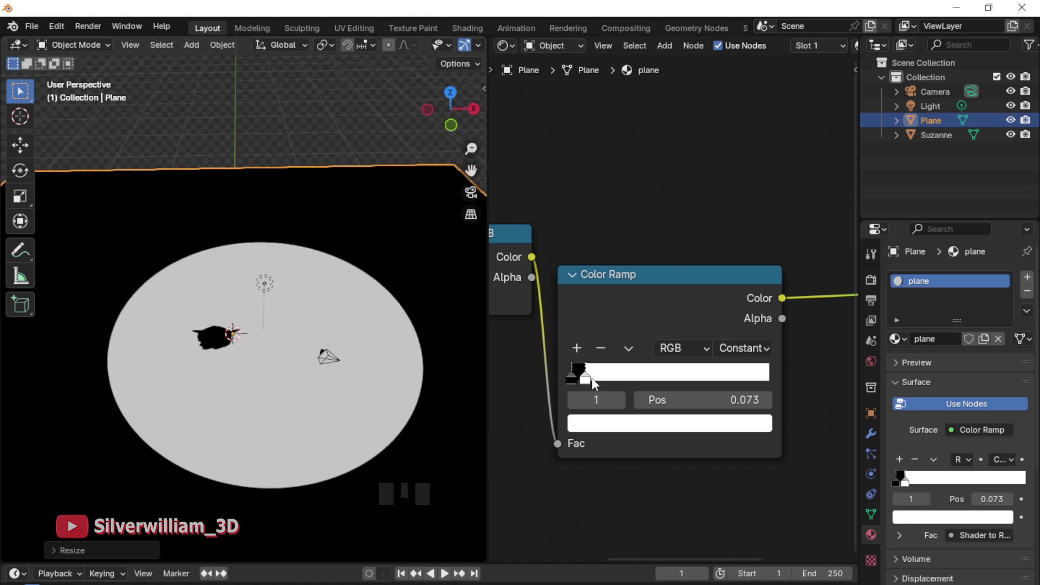
# Step: Set the Color Ramp's black stop position to 0.059
pyautogui.moveTo(587, 382); pyautogui.dragTo(586, 379)
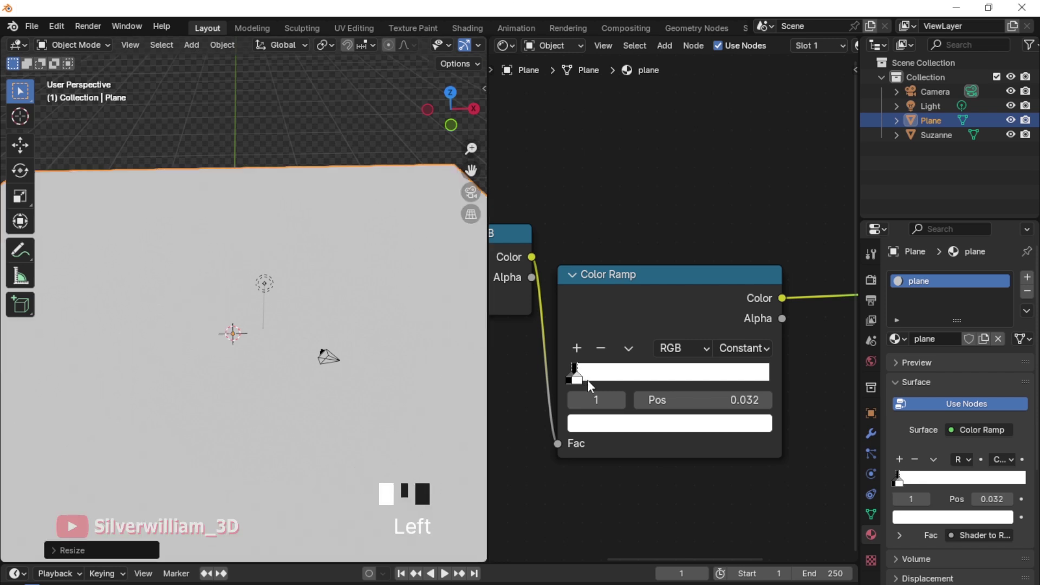
pyautogui.moveTo(587, 379); pyautogui.dragTo(586, 379)
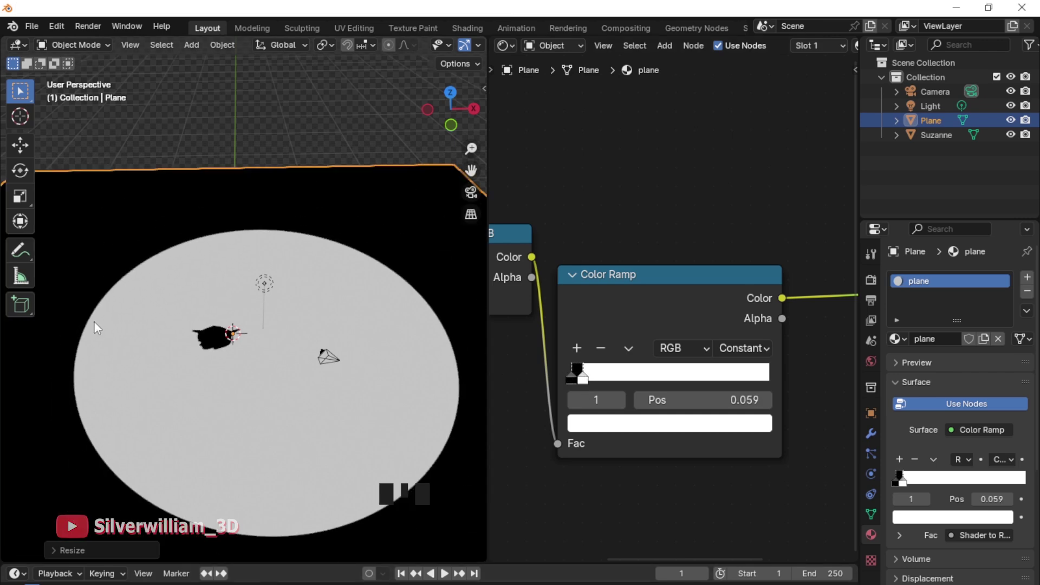
pyautogui.keyDown('ctrl'); pyautogui.moveTo(669, 229); pyautogui.dragTo(694, 348, button='middle'); pyautogui.keyUp('ctrl')
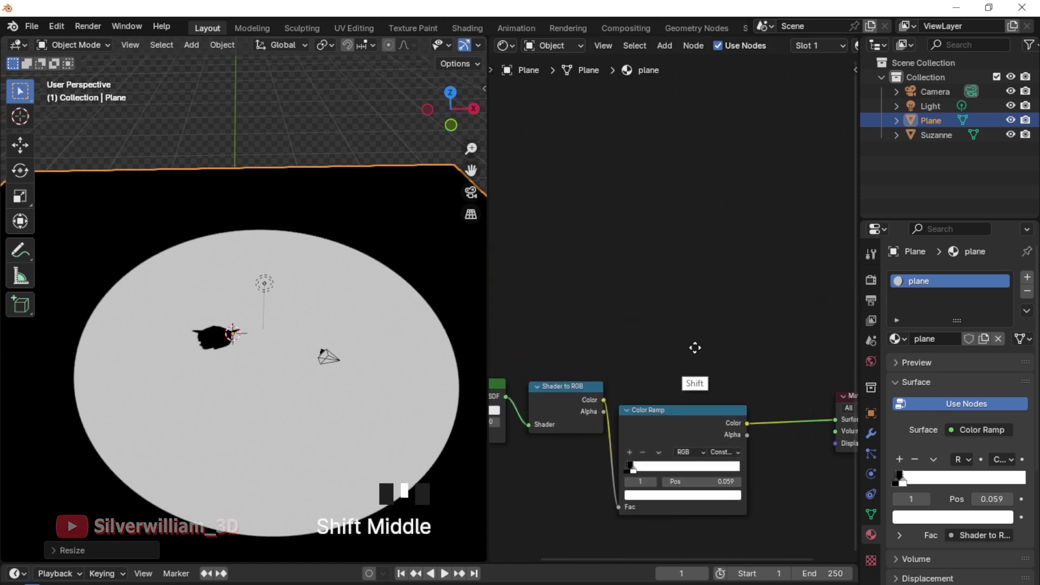
# Step: Duplicate the Color Ramp and add a Texture Coordinate node
pyautogui.click(681, 434)
pyautogui.hotkey('shift', 'd')
pyautogui.click(686, 204)
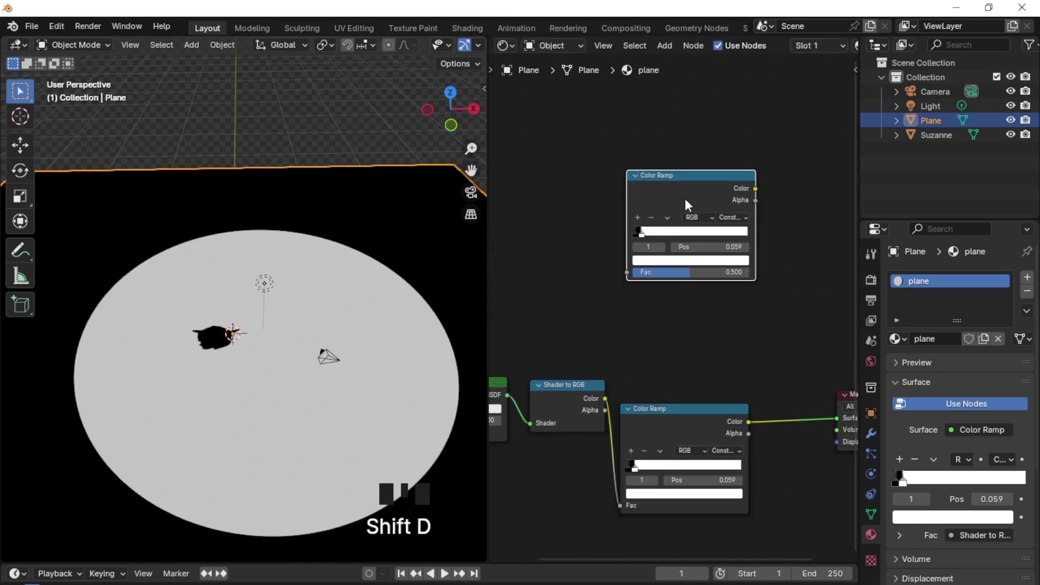
pyautogui.keyDown('shift'); pyautogui.moveTo(687, 203); pyautogui.dragTo(708, 298, button='middle'); pyautogui.keyUp('shift')
pyautogui.hotkey('shift', 'a')
pyautogui.write('te')
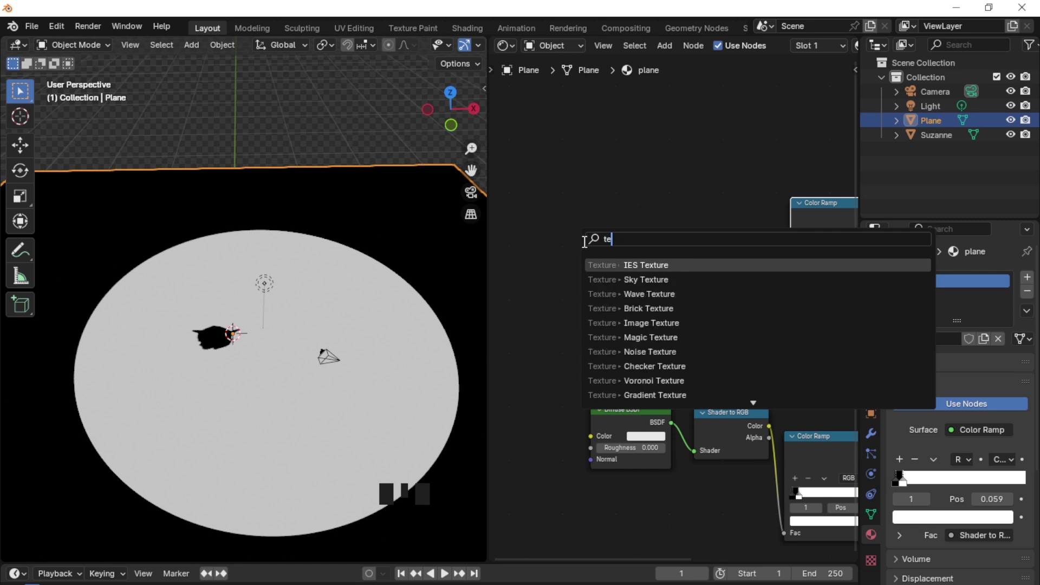
pyautogui.write('xture coo')
pyautogui.press('Return')
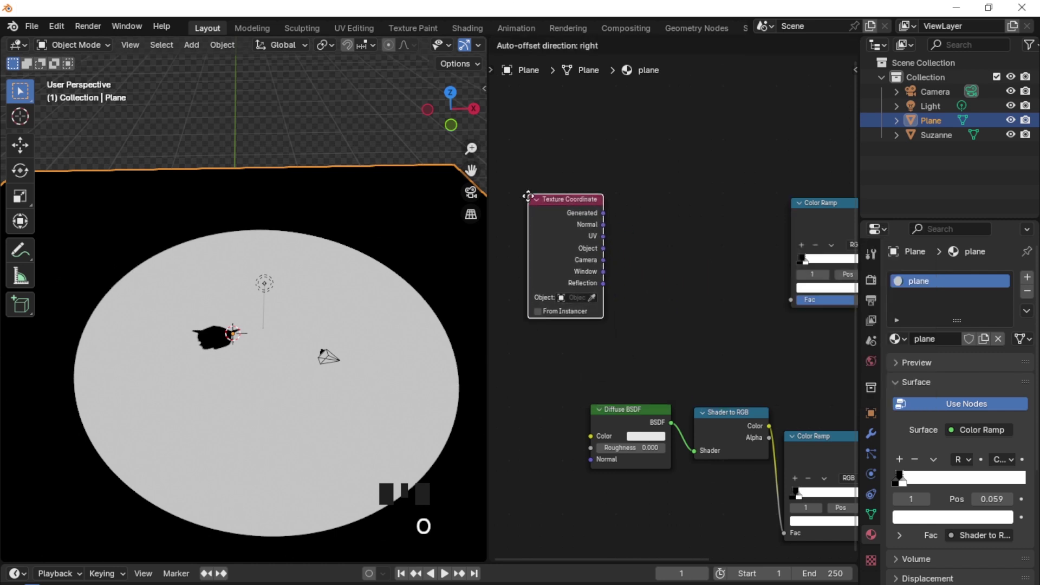
pyautogui.click(529, 197)
pyautogui.keyDown('ctrl'); pyautogui.moveTo(529, 197); pyautogui.dragTo(729, 244, button='middle'); pyautogui.keyUp('ctrl')
# Step: Add a Mapping node and a Gradient Texture node in a row
pyautogui.hotkey('shift', 'a')
pyautogui.write('mapp')
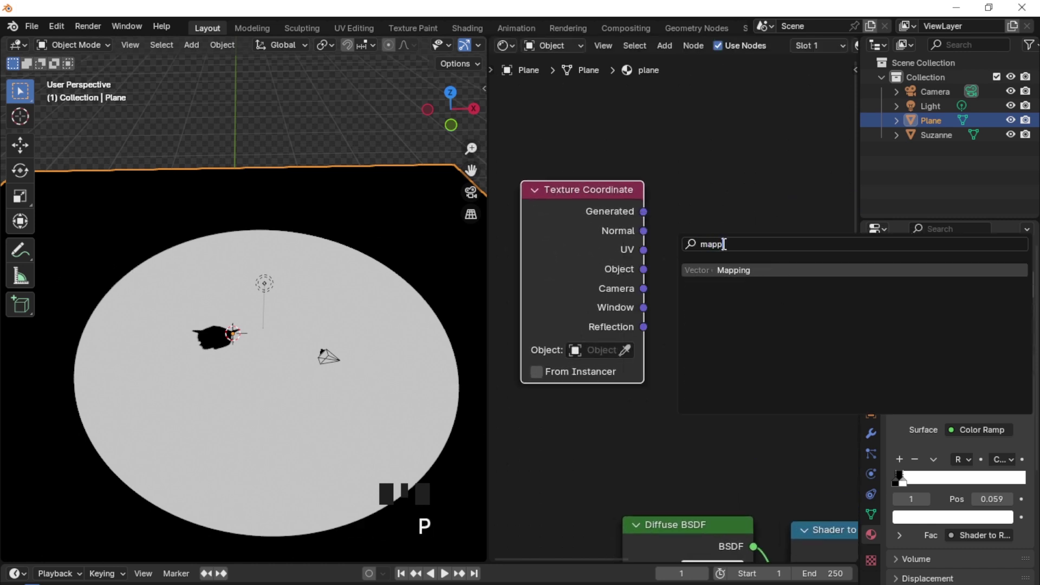
pyautogui.press('Return')
pyautogui.click(684, 145)
pyautogui.hotkey('shift', 'a')
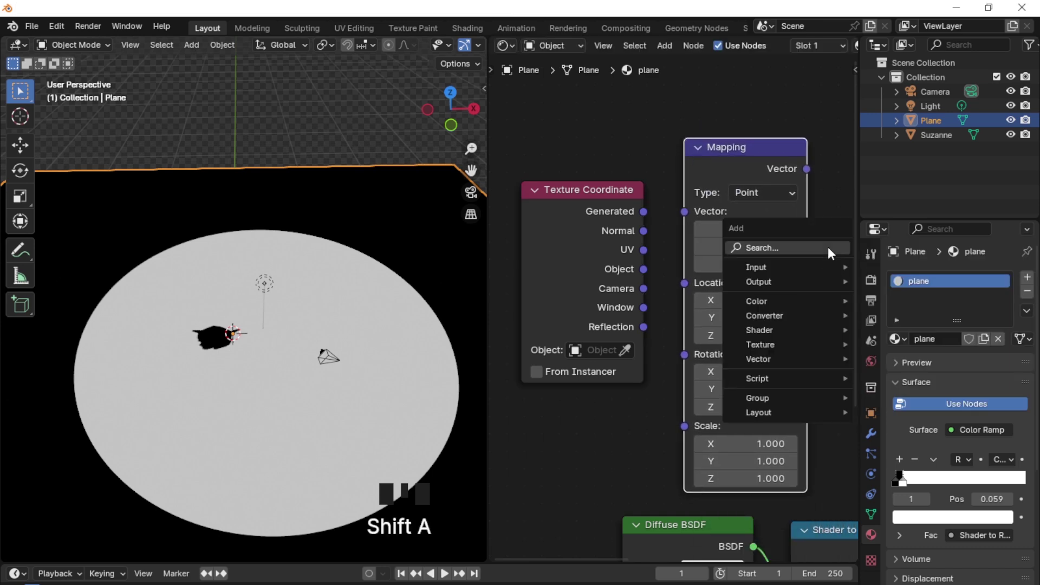
pyautogui.write('grad')
pyautogui.press('Return')
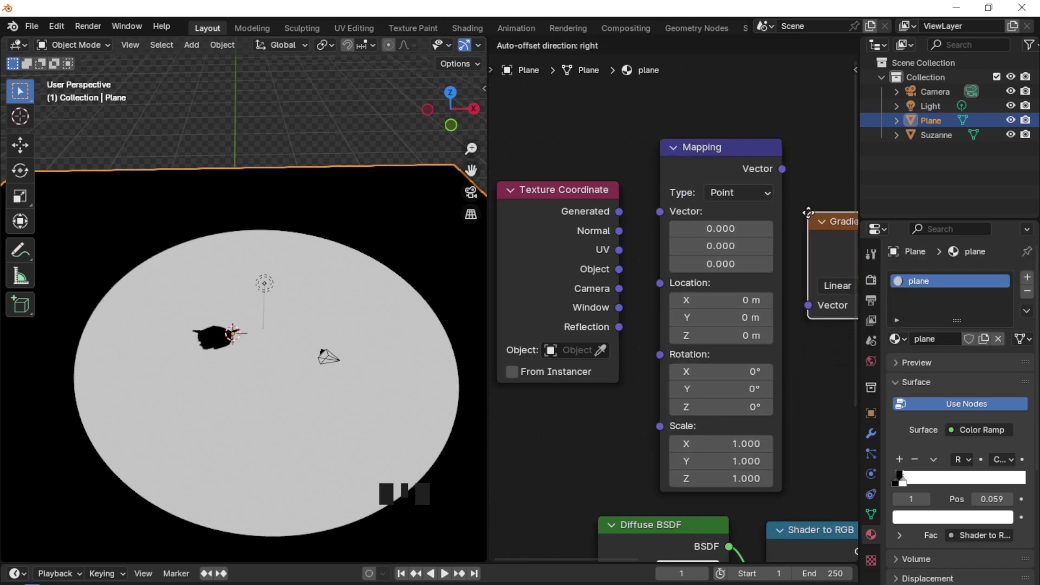
pyautogui.click(809, 213)
# Step: Link UV through Mapping into the Gradient Texture and set it to Spherical
pyautogui.click(622, 255)
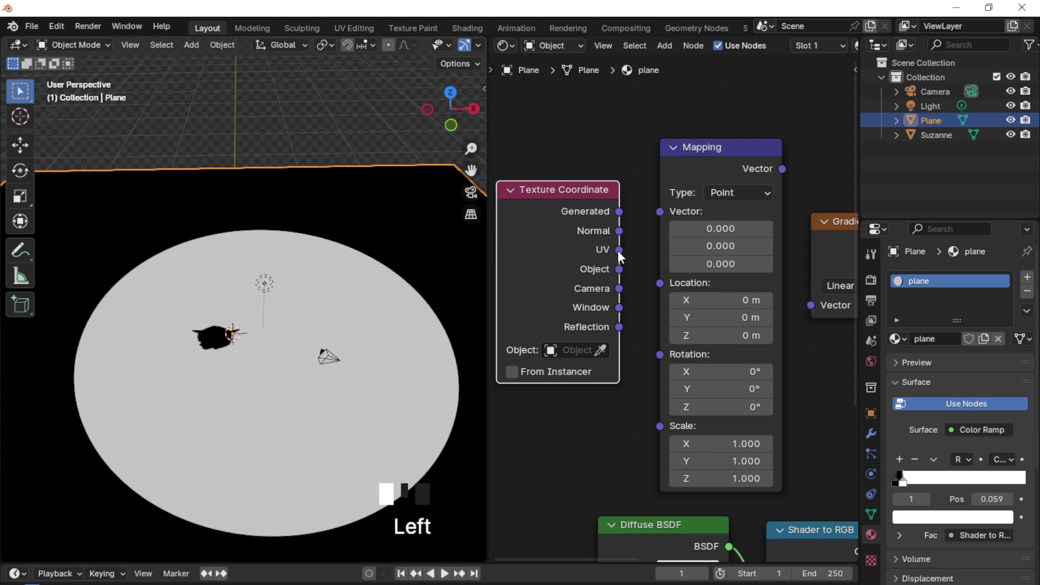
pyautogui.moveTo(620, 254); pyautogui.dragTo(658, 213)
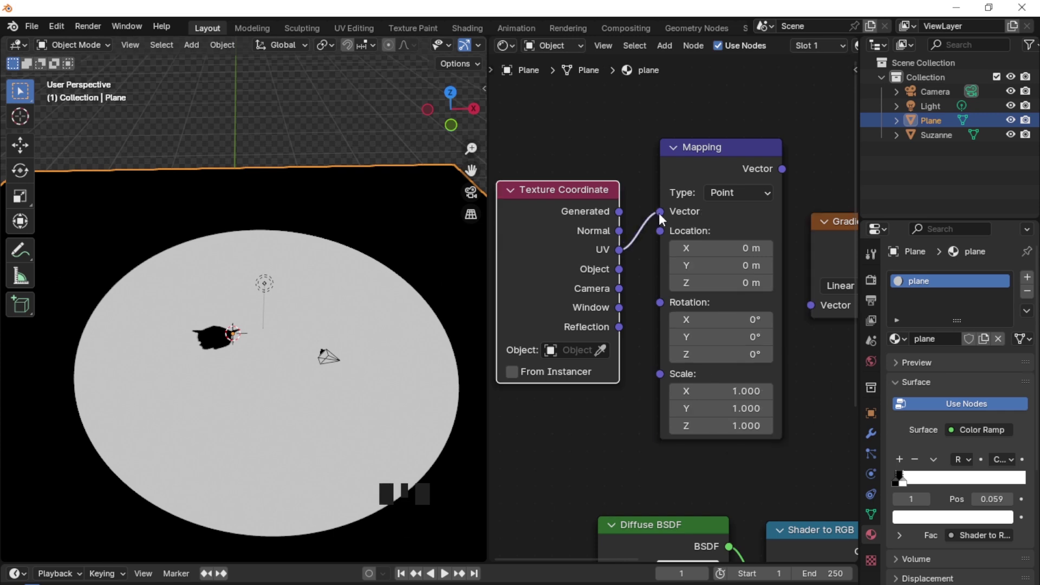
pyautogui.keyDown('shift'); pyautogui.moveTo(727, 256); pyautogui.dragTo(628, 303, button='middle'); pyautogui.keyUp('shift')
pyautogui.moveTo(653, 185); pyautogui.dragTo(658, 220)
pyautogui.moveTo(655, 295); pyautogui.dragTo(681, 320)
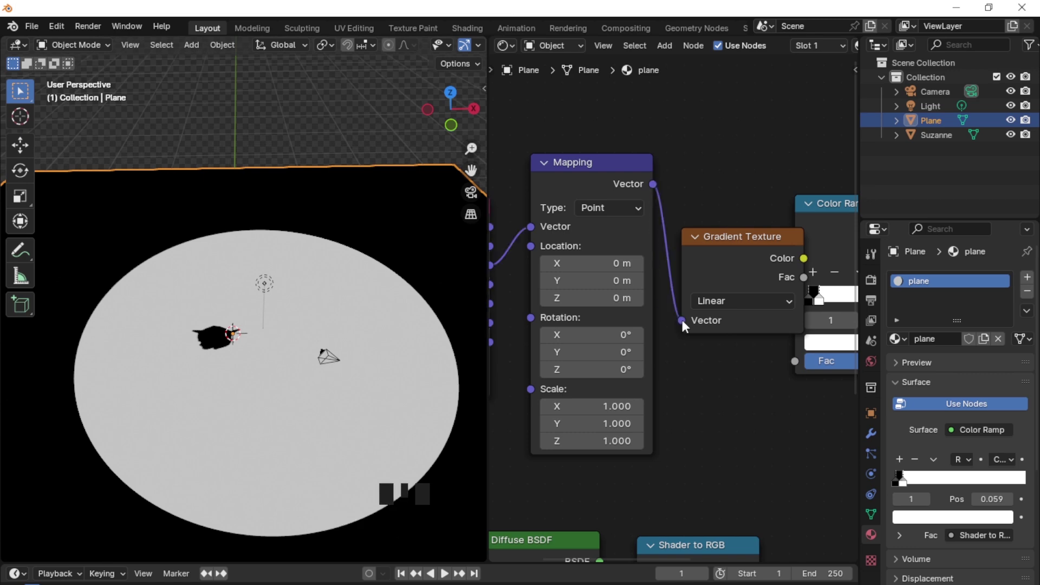
pyautogui.click(716, 307)
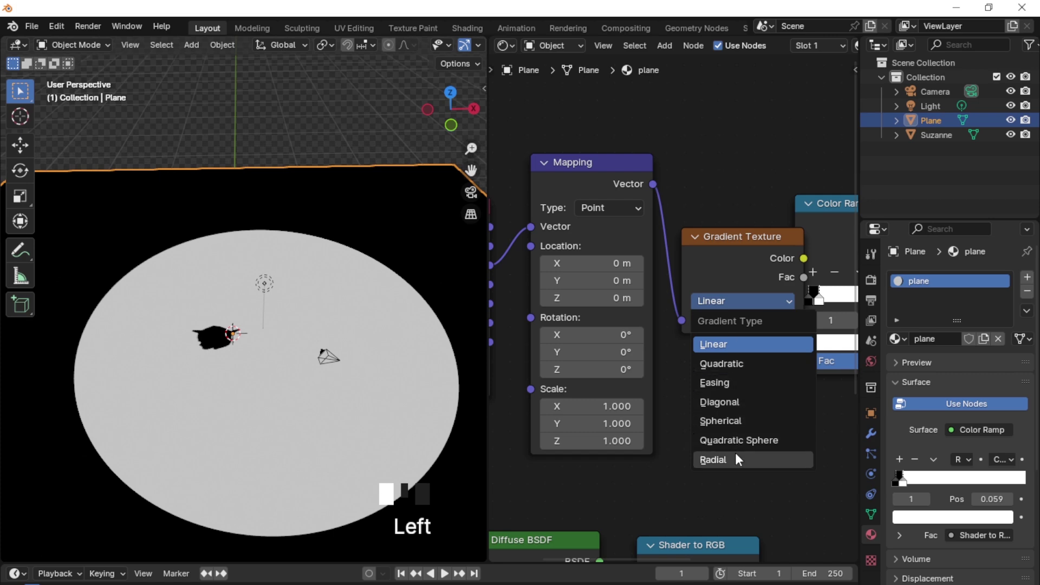
pyautogui.click(735, 424)
# Step: Feed the gradient into the duplicated Color Ramp's Fac and that ramp into Material Output Surface
pyautogui.keyDown('shift'); pyautogui.moveTo(743, 427); pyautogui.dragTo(576, 436, button='middle'); pyautogui.keyUp('shift')
pyautogui.moveTo(675, 222); pyautogui.dragTo(725, 222)
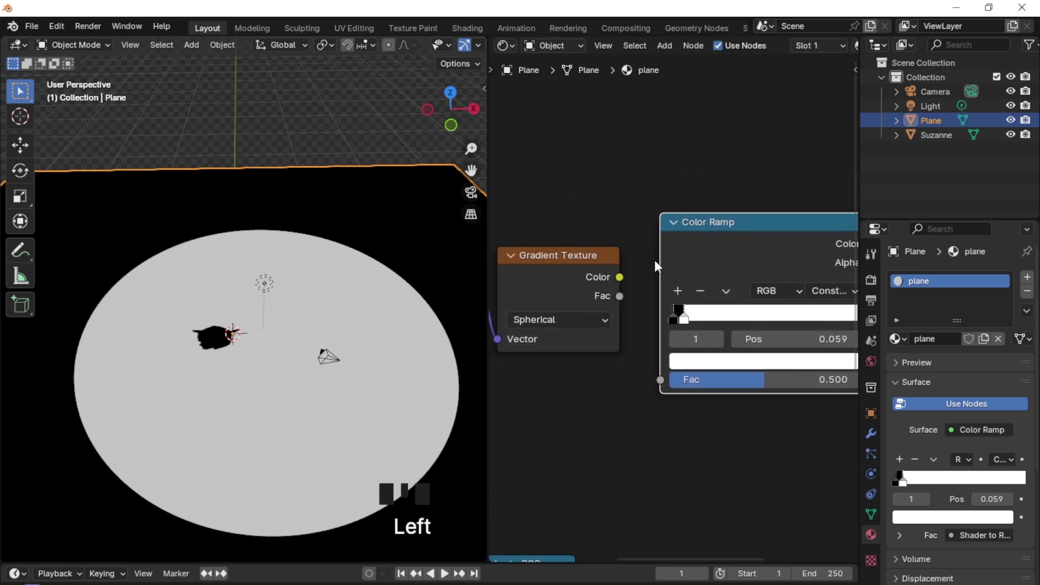
pyautogui.moveTo(619, 277); pyautogui.dragTo(660, 380)
pyautogui.keyDown('ctrl'); pyautogui.moveTo(790, 470); pyautogui.dragTo(653, 245, button='middle'); pyautogui.keyUp('ctrl')
pyautogui.moveTo(655, 243)
pyautogui.mouseDown()
pyautogui.moveTo(665, 411)
pyautogui.moveTo(697, 442)
pyautogui.mouseUp()
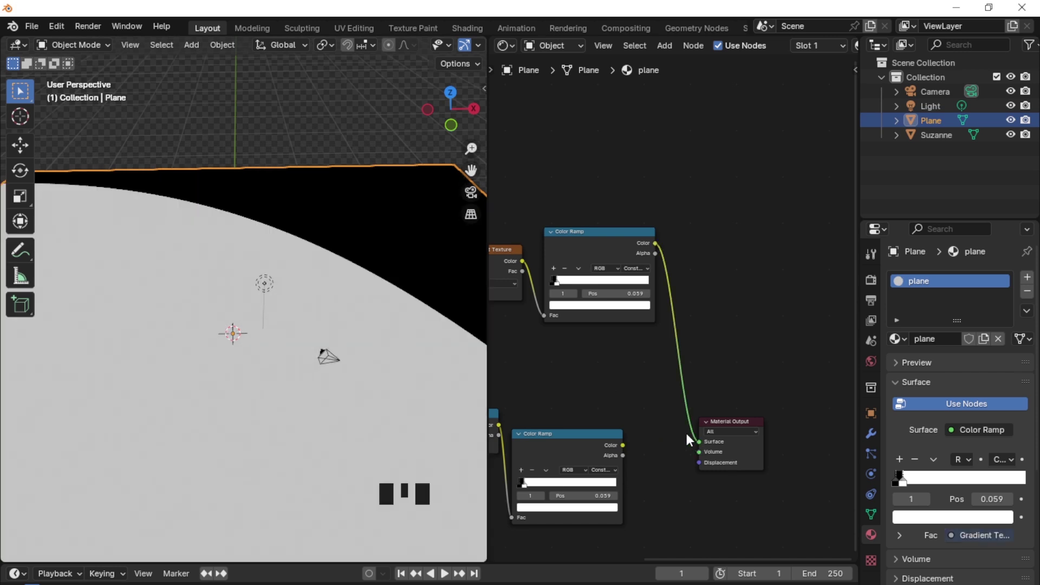
# Step: Move the gradient Color Ramp's black stop to 0.500
pyautogui.click(600, 320)
pyautogui.keyDown('ctrl'); pyautogui.moveTo(601, 320); pyautogui.dragTo(538, 300, button='middle'); pyautogui.keyUp('ctrl')
pyautogui.moveTo(524, 293); pyautogui.dragTo(644, 292)
pyautogui.keyDown('ctrl'); pyautogui.moveTo(385, 428); pyautogui.dragTo(324, 293, button='middle'); pyautogui.keyUp('ctrl')
# Step: Shift the Mapping node's X location to -0.31 m to offset the gradient
pyautogui.keyDown('ctrl'); pyautogui.moveTo(595, 302); pyautogui.dragTo(709, 281, button='middle'); pyautogui.keyUp('ctrl')
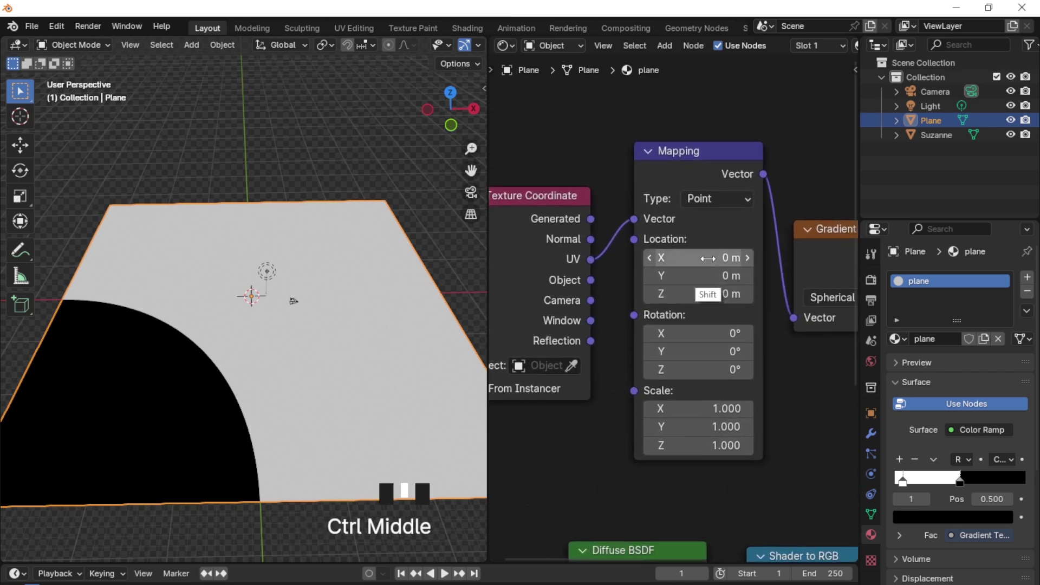
pyautogui.keyDown('shift'); pyautogui.moveTo(709, 263); pyautogui.dragTo(662, 256); pyautogui.keyUp('shift')
pyautogui.keyDown('ctrl'); pyautogui.moveTo(817, 390); pyautogui.dragTo(584, 367, button='middle'); pyautogui.keyUp('ctrl')
pyautogui.keyDown('shift'); pyautogui.moveTo(785, 396); pyautogui.dragTo(726, 308, button='middle'); pyautogui.keyUp('shift')
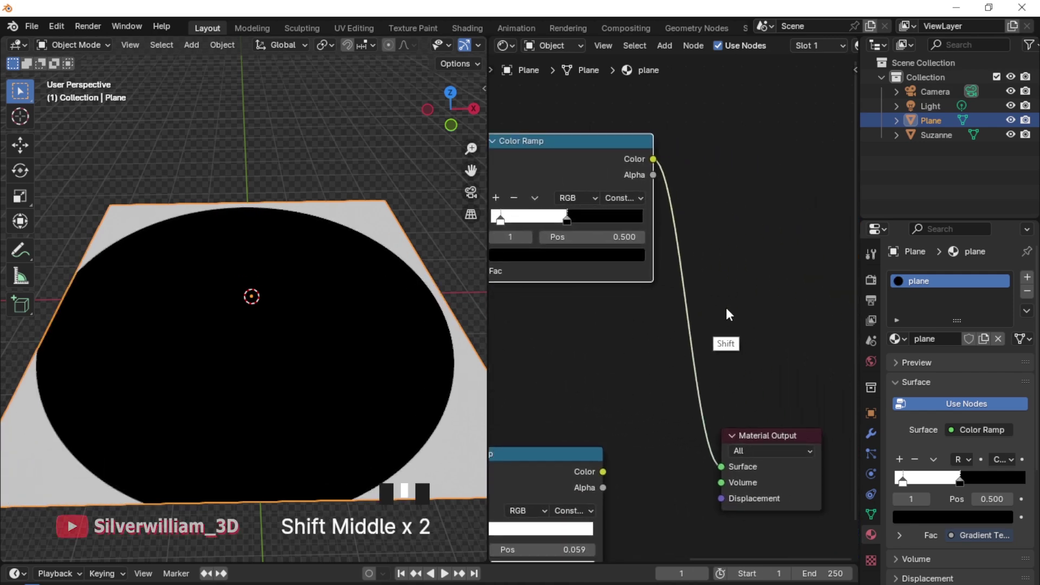
pyautogui.hotkey('shift', 'a')
# Step: Add a Mix Color node with the upper Color Ramp in A and the lower in B
pyautogui.write('mix color')
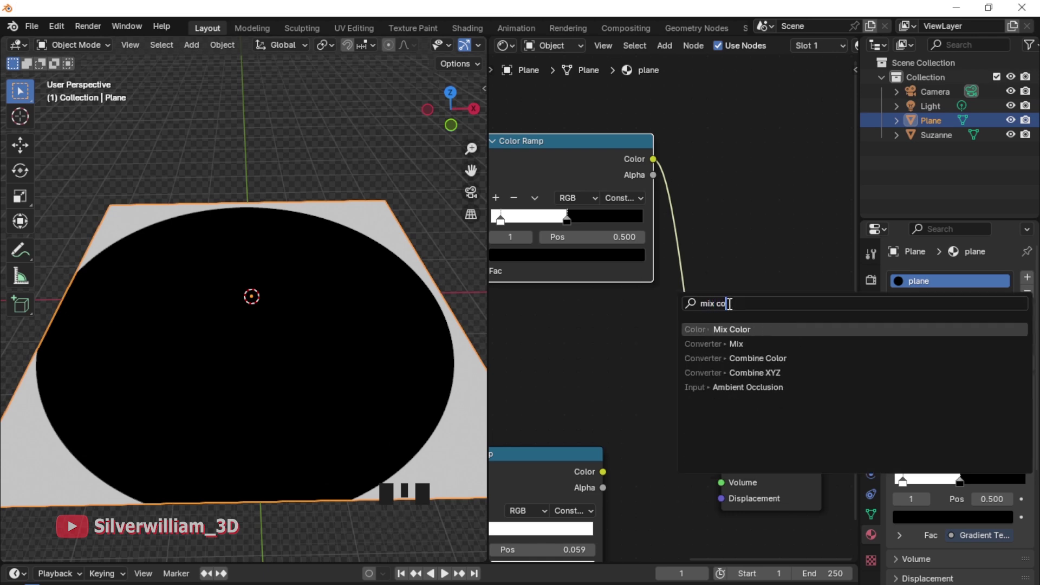
pyautogui.click(734, 329)
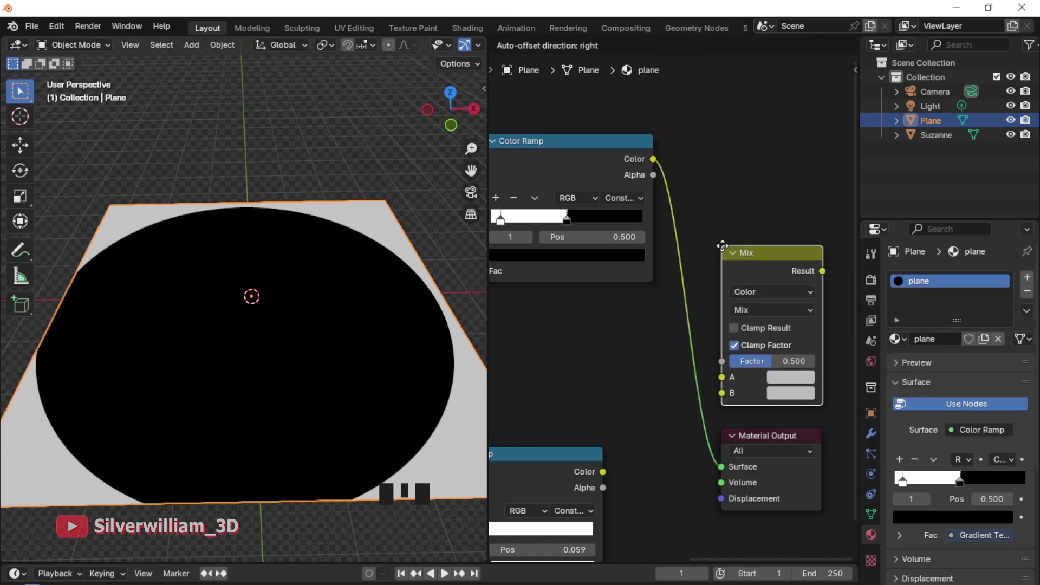
pyautogui.click(723, 252)
pyautogui.moveTo(652, 155); pyautogui.dragTo(724, 377)
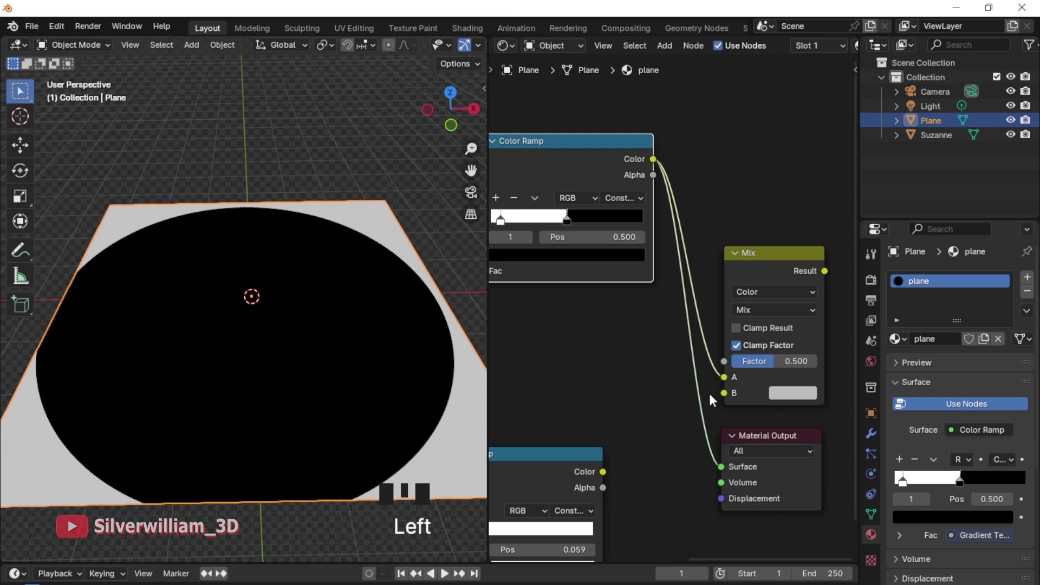
pyautogui.keyDown('shift'); pyautogui.moveTo(709, 393); pyautogui.dragTo(683, 413, button='middle'); pyautogui.keyUp('shift')
pyautogui.moveTo(678, 416); pyautogui.dragTo(794, 342)
# Step: Plug the Mix result into Material Output Surface and move the output node right
pyautogui.keyDown('shift'); pyautogui.moveTo(794, 342); pyautogui.dragTo(688, 361, button='middle'); pyautogui.keyUp('shift')
pyautogui.moveTo(791, 227); pyautogui.dragTo(688, 423)
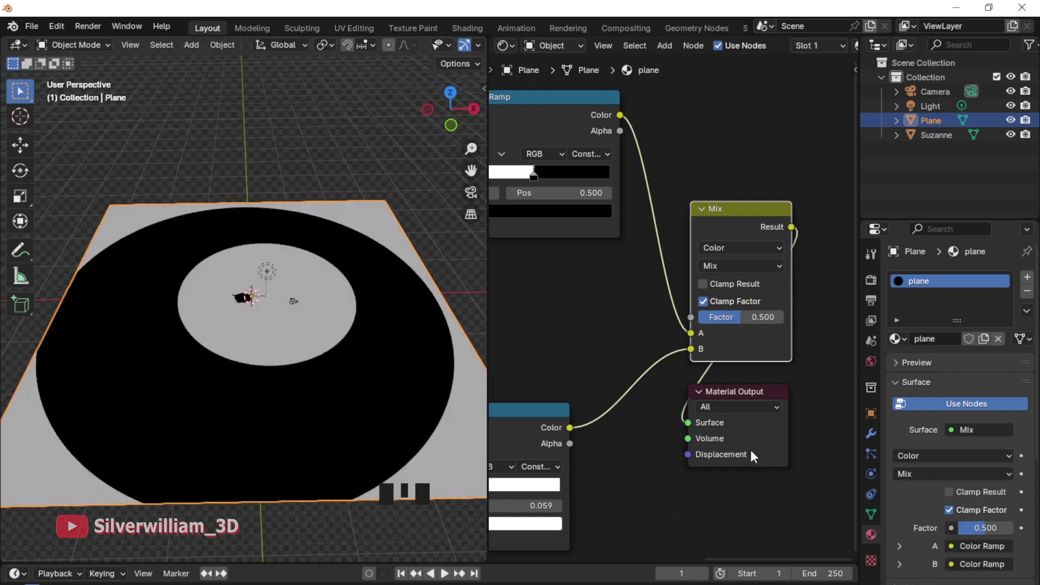
pyautogui.scroll(-2, 750, 450)
pyautogui.keyDown('shift'); pyautogui.moveTo(749, 450); pyautogui.dragTo(705, 418, button='middle'); pyautogui.keyUp('shift')
pyautogui.press('g')
pyautogui.click(841, 325)
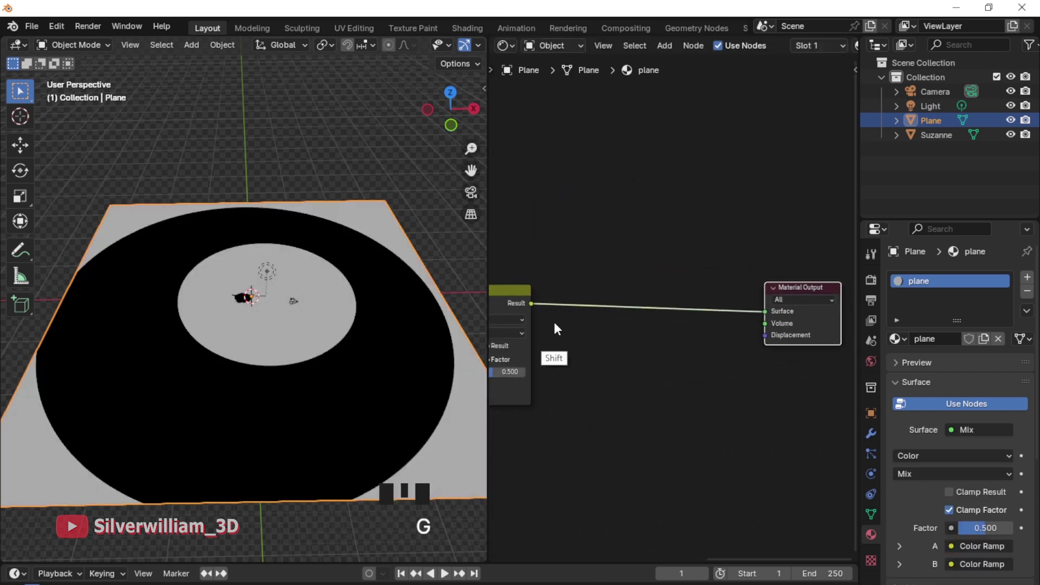
pyautogui.keyDown('shift'); pyautogui.moveTo(553, 320); pyautogui.dragTo(834, 341, button='middle'); pyautogui.keyUp('shift')
pyautogui.keyDown('ctrl'); pyautogui.moveTo(653, 291); pyautogui.dragTo(671, 457, button='middle'); pyautogui.keyUp('ctrl')
# Step: Tune the gradient ramp's right stop through 0.764, 0.882 and 0.968, settling at 0.936
pyautogui.moveTo(629, 268); pyautogui.dragTo(740, 267)
pyautogui.keyDown('ctrl'); pyautogui.moveTo(291, 287); pyautogui.dragTo(297, 450, button='middle'); pyautogui.keyUp('ctrl')
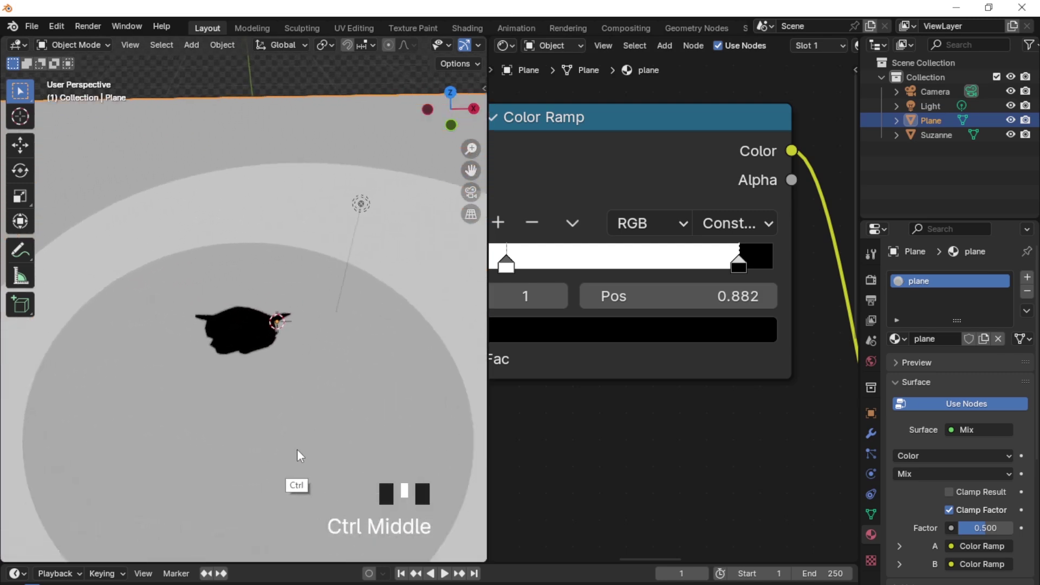
pyautogui.moveTo(738, 265); pyautogui.dragTo(763, 267)
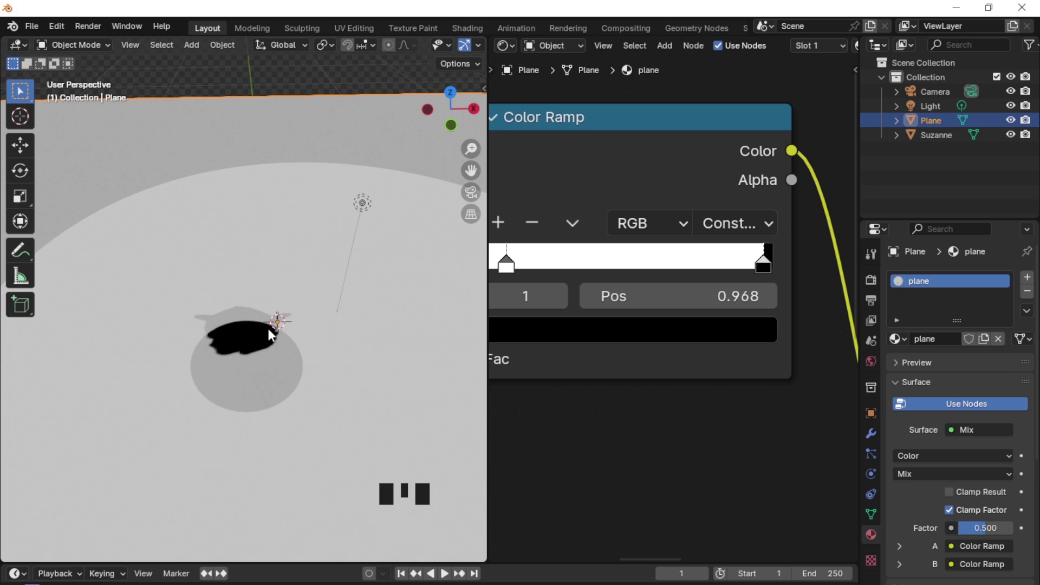
pyautogui.moveTo(763, 265); pyautogui.dragTo(761, 264)
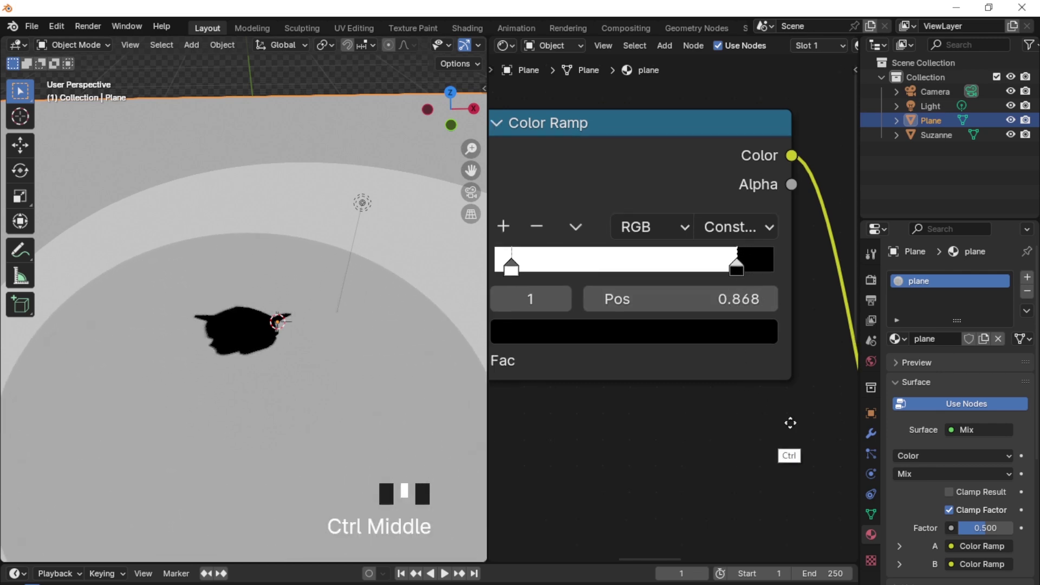
pyautogui.keyDown('ctrl'); pyautogui.moveTo(789, 420); pyautogui.dragTo(589, 317, button='middle'); pyautogui.keyUp('ctrl')
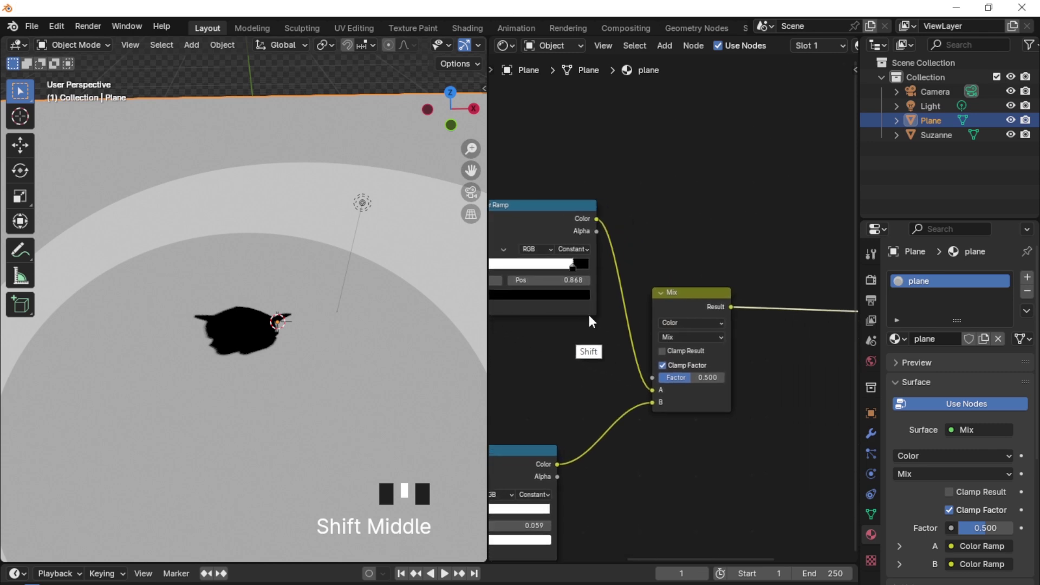
# Step: Set the Mix node to Lighten blending with factor 1.000
pyautogui.click(670, 338)
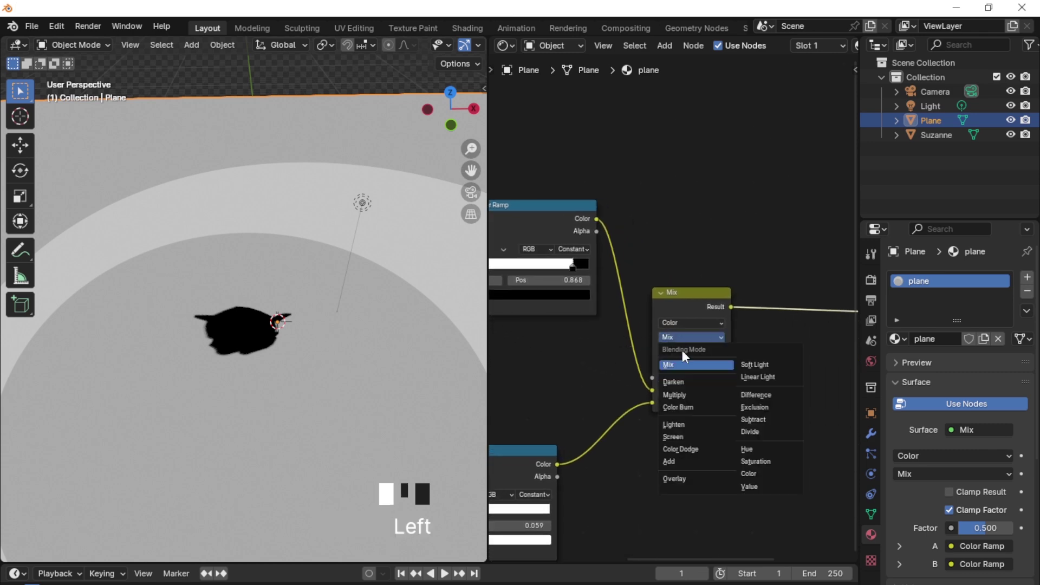
pyautogui.click(684, 426)
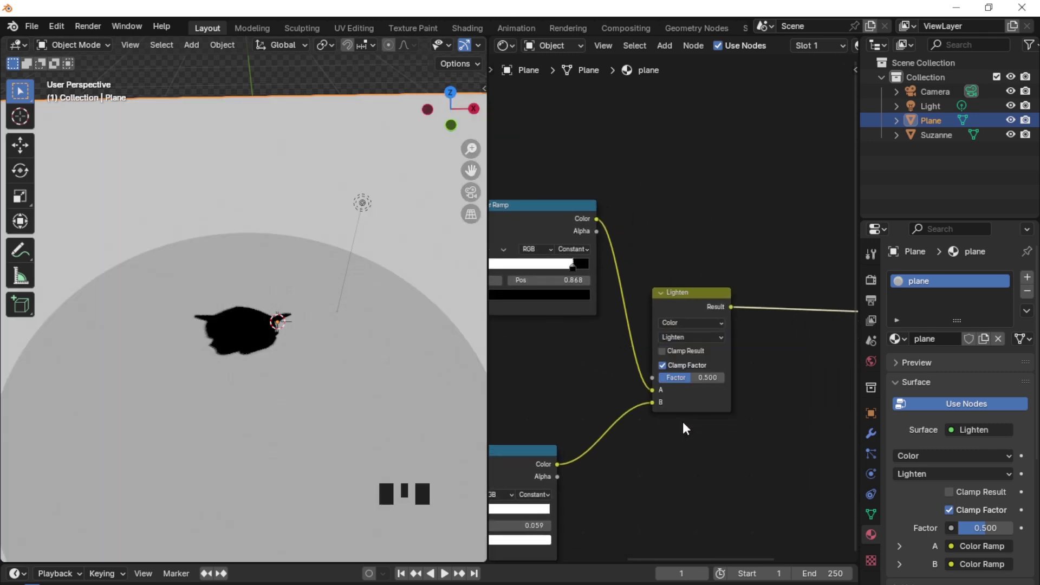
pyautogui.moveTo(689, 378); pyautogui.dragTo(723, 378)
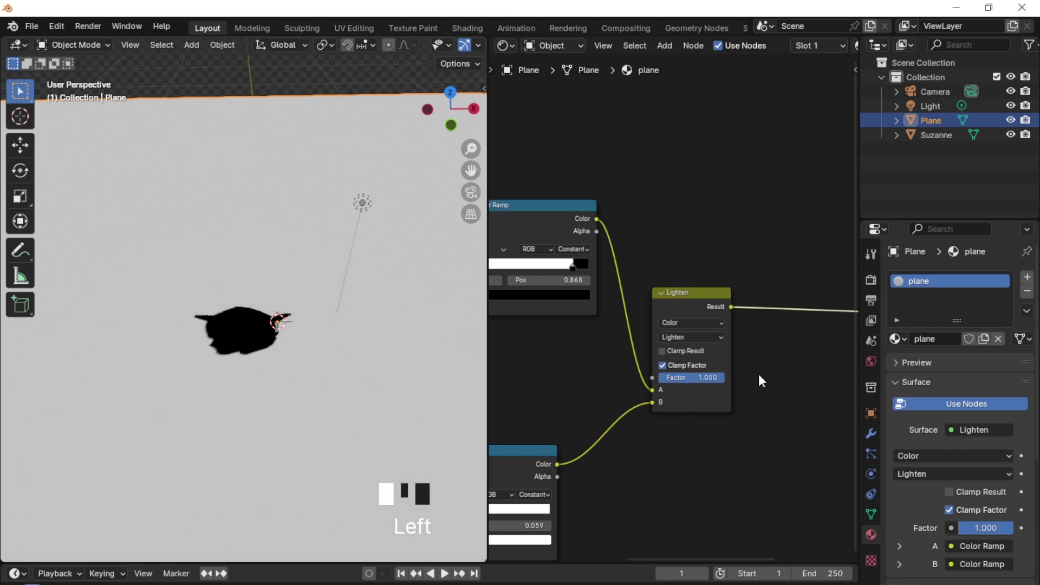
pyautogui.keyDown('ctrl'); pyautogui.moveTo(403, 319); pyautogui.dragTo(375, 313, button='middle'); pyautogui.keyUp('ctrl')
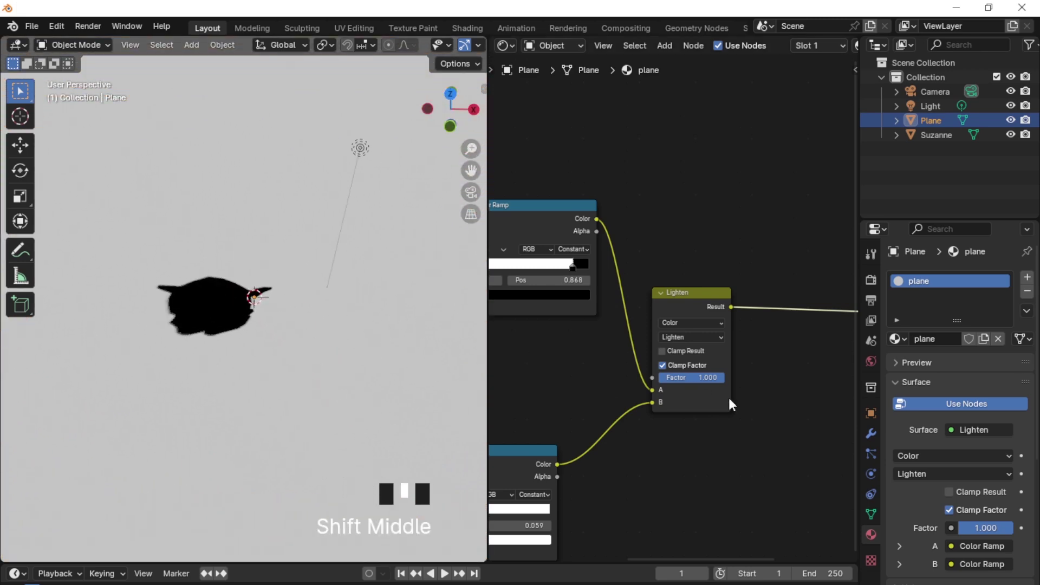
pyautogui.keyDown('shift'); pyautogui.moveTo(776, 396); pyautogui.dragTo(596, 348, button='middle'); pyautogui.keyUp('shift')
pyautogui.hotkey('shift', 'a')
# Step: Add a Mix Shader node and a Transparent BSDF node
pyautogui.write('m')
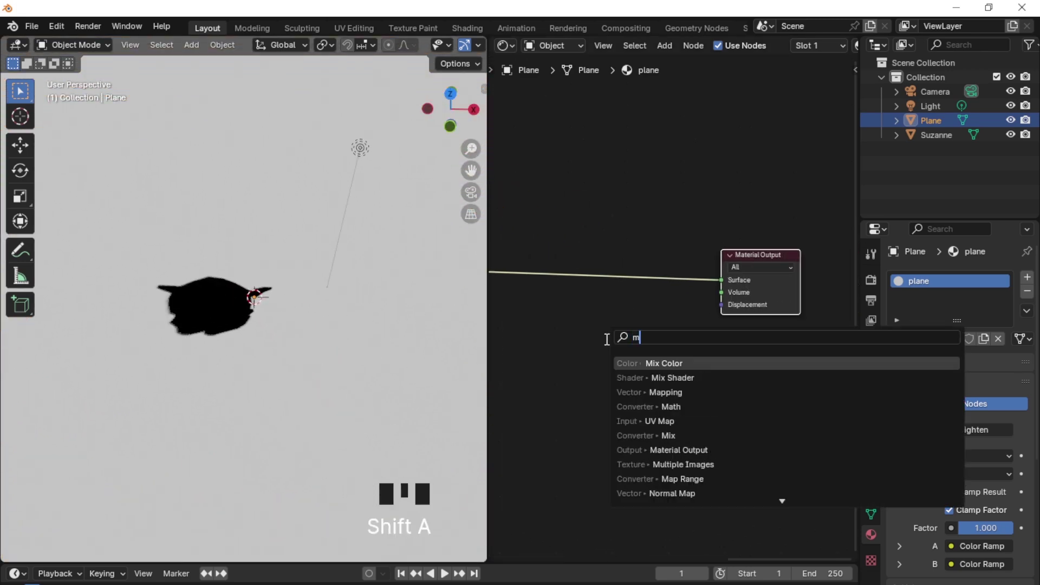
pyautogui.write('ix sha')
pyautogui.press('Return')
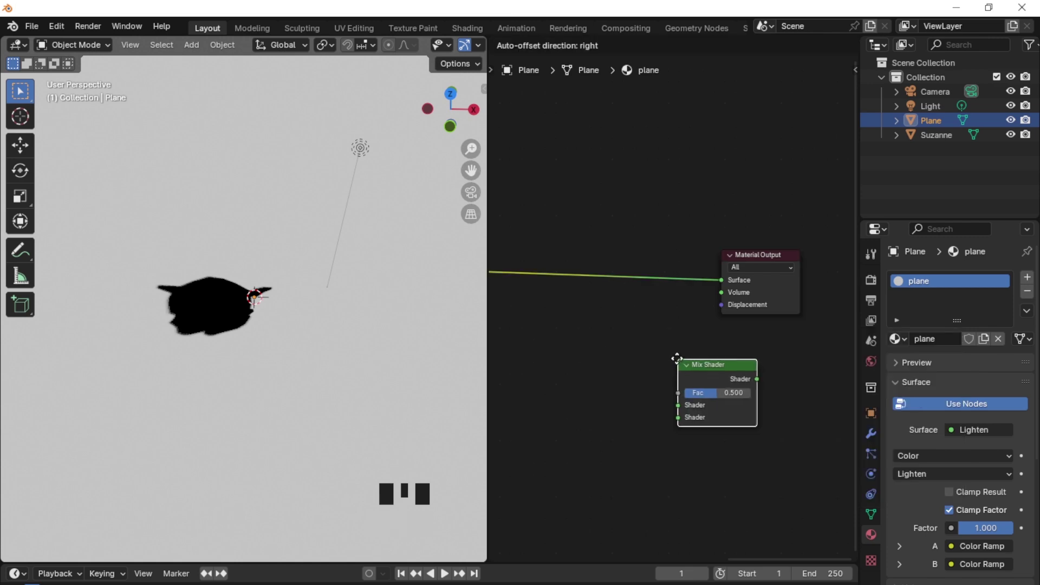
pyautogui.click(550, 315)
pyautogui.hotkey('shift', 'a')
pyautogui.write('tra')
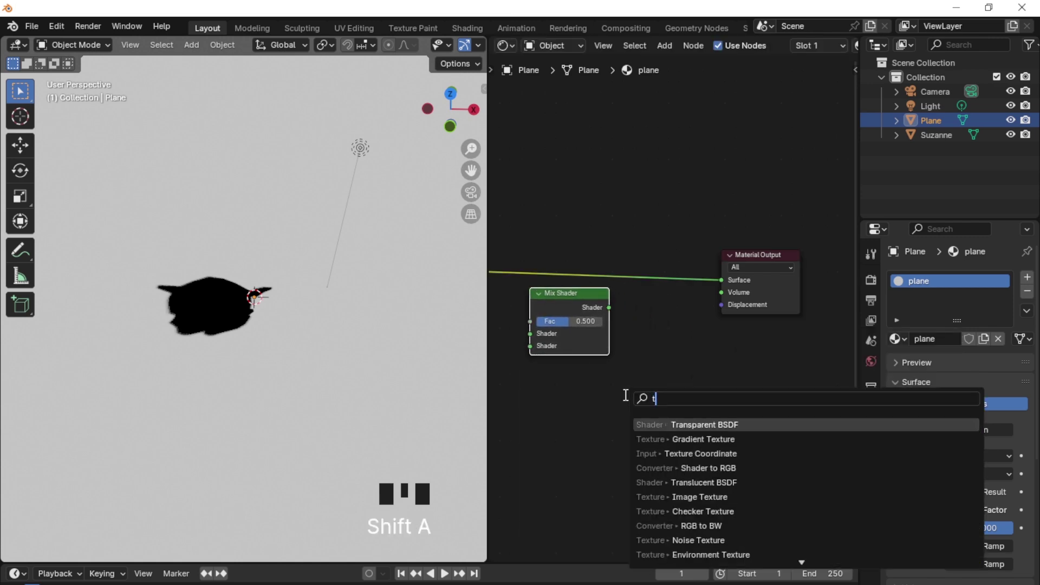
pyautogui.click(765, 440)
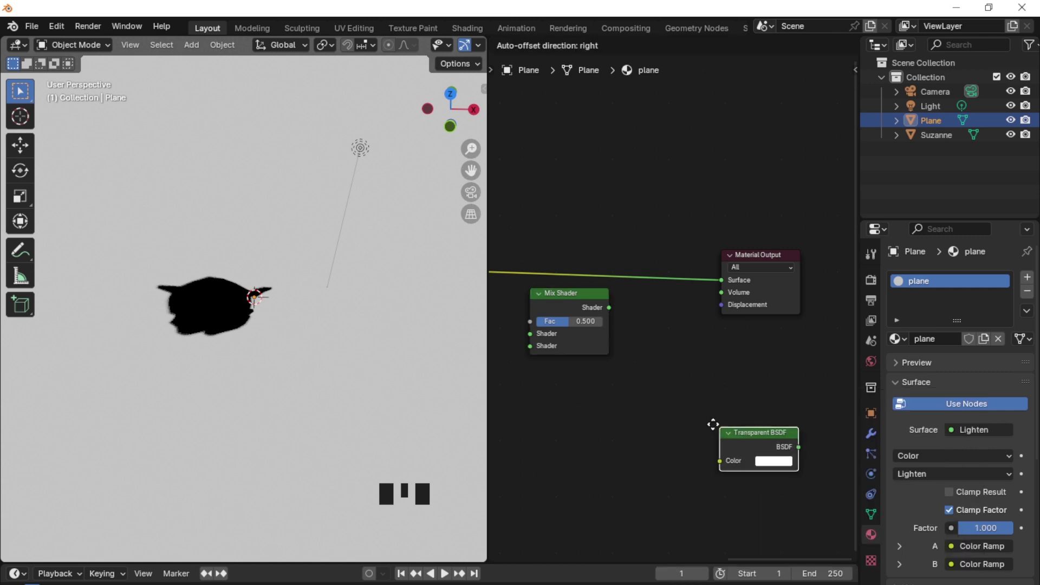
pyautogui.click(563, 398)
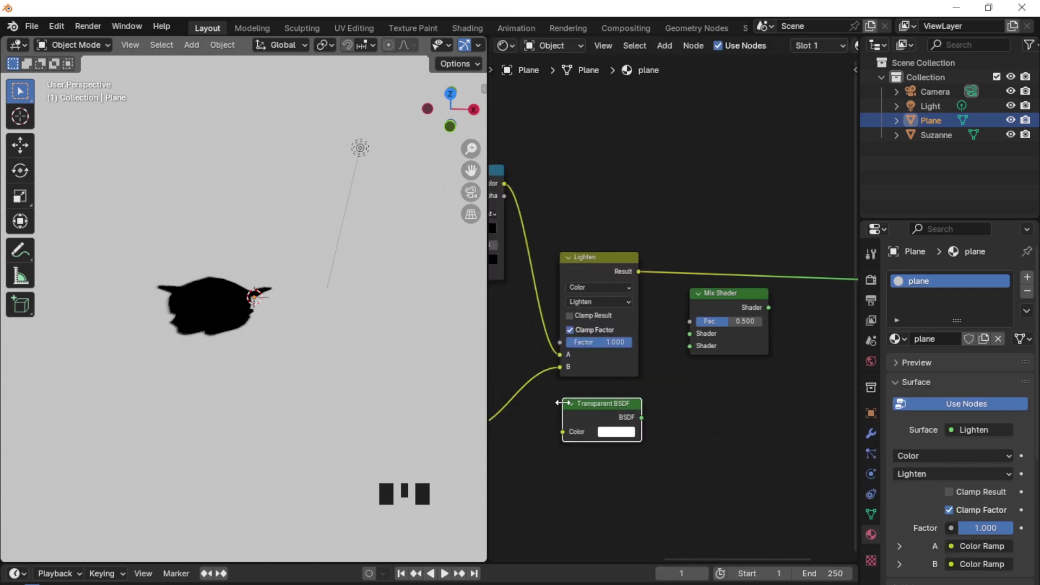
# Step: Link Transparent BSDF and the Lighten result into the Mix Shader, then Mix Shader into Surface
pyautogui.moveTo(641, 418); pyautogui.dragTo(690, 346)
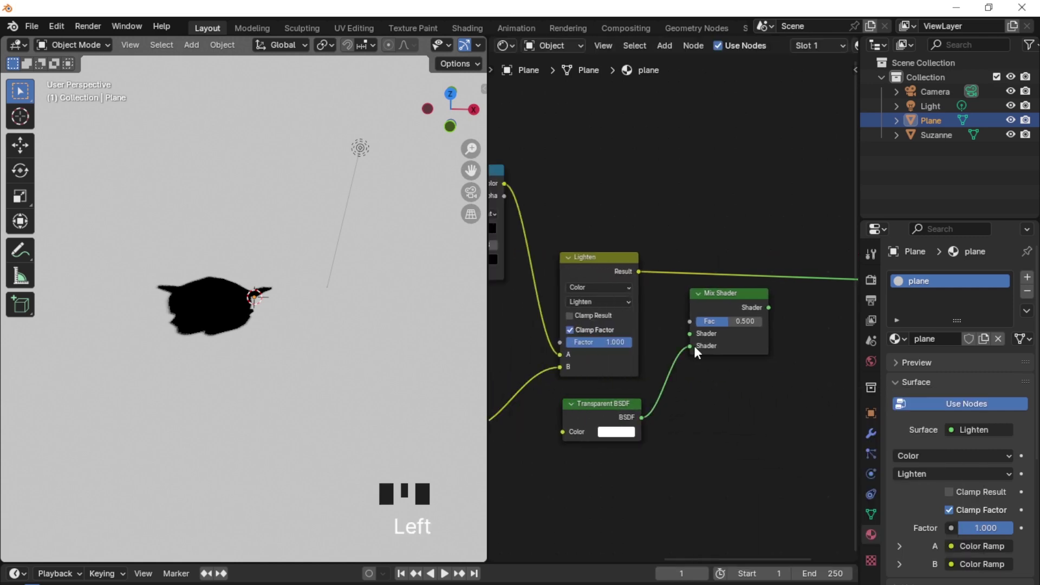
pyautogui.moveTo(639, 272); pyautogui.dragTo(689, 334)
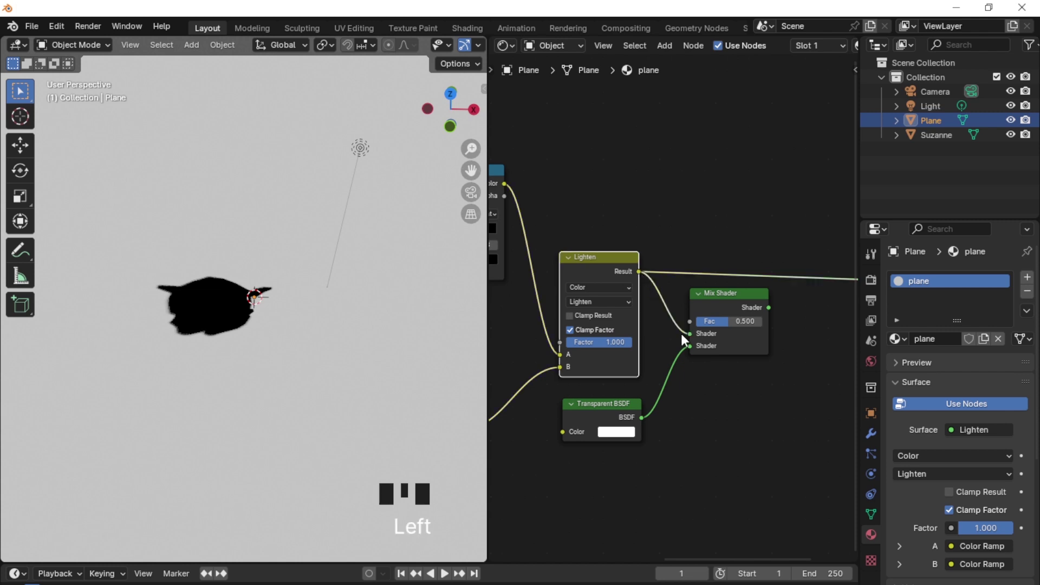
pyautogui.moveTo(639, 271); pyautogui.dragTo(685, 324)
pyautogui.keyDown('shift'); pyautogui.moveTo(694, 324); pyautogui.dragTo(633, 343, button='middle'); pyautogui.keyUp('shift')
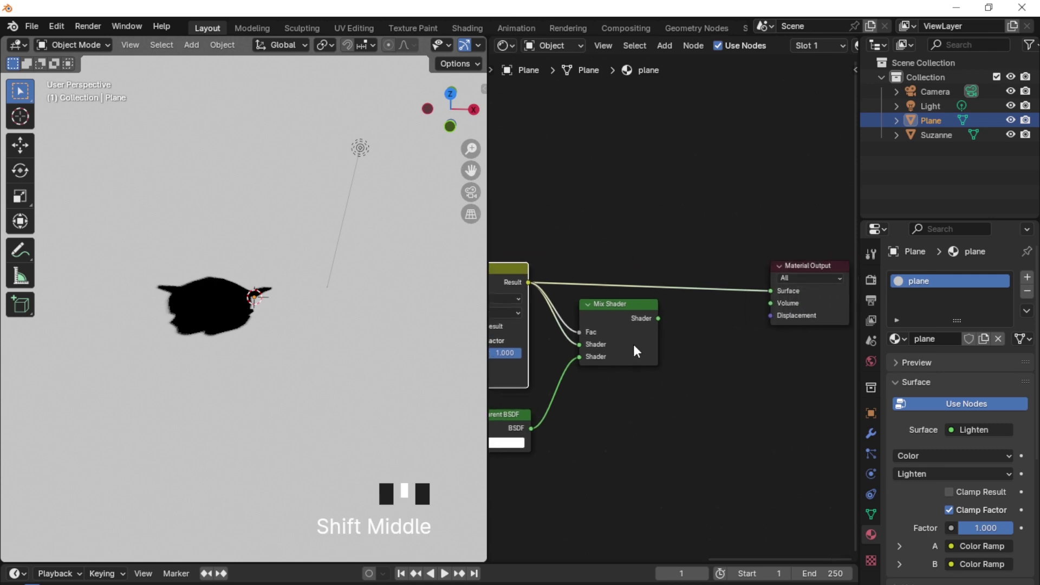
pyautogui.moveTo(658, 318); pyautogui.dragTo(770, 291)
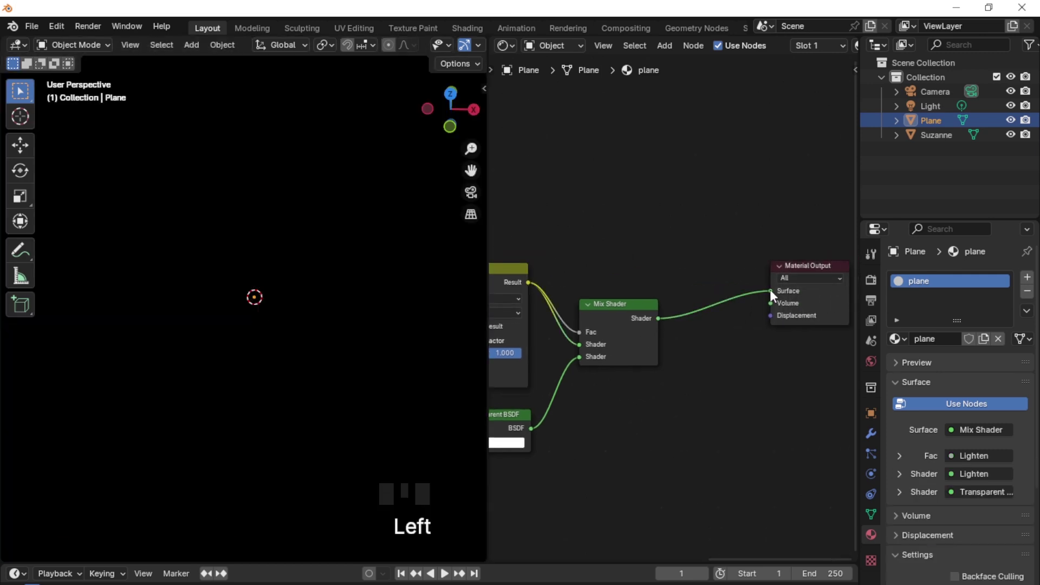
# Step: Set the plane material's Blend Mode to Alpha Blend
pyautogui.moveTo(1036, 336); pyautogui.dragTo(1036, 420)
pyautogui.click(1016, 460)
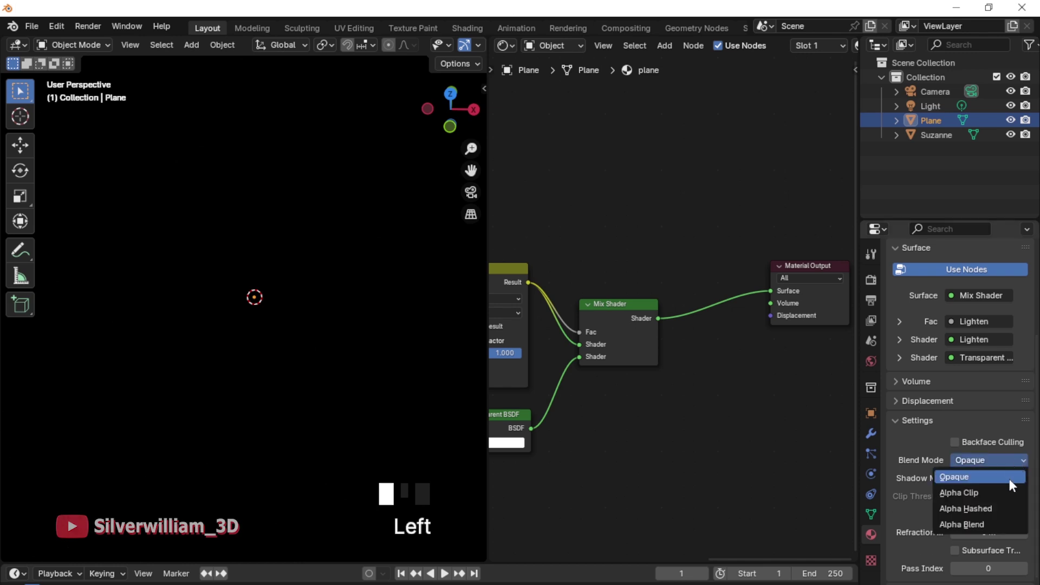
pyautogui.click(992, 523)
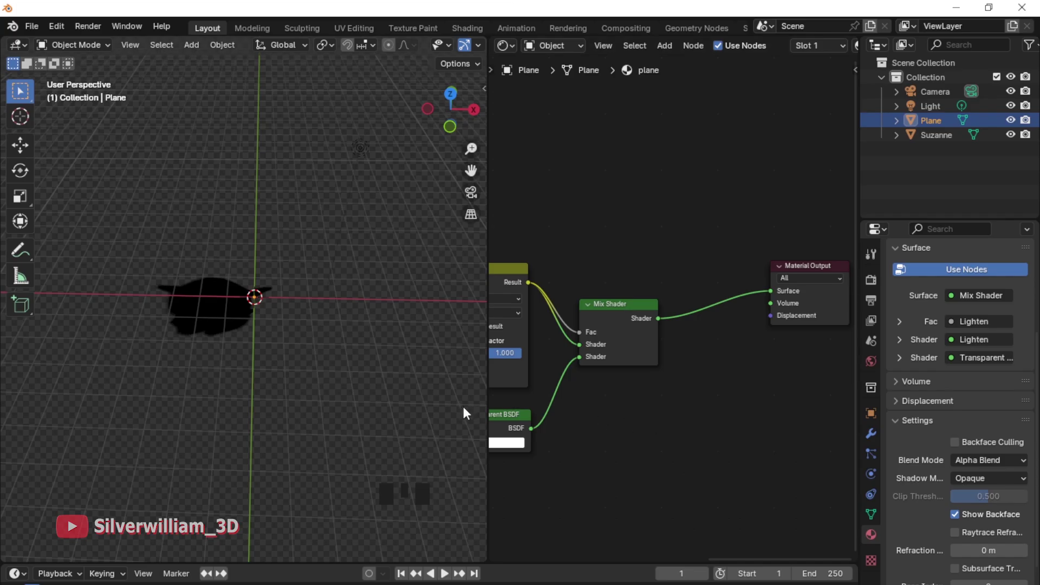
# Step: Render the frame with F12 and centre the shadow in the Render Result
pyautogui.press('F12')
pyautogui.scroll(-3, 813, 411)
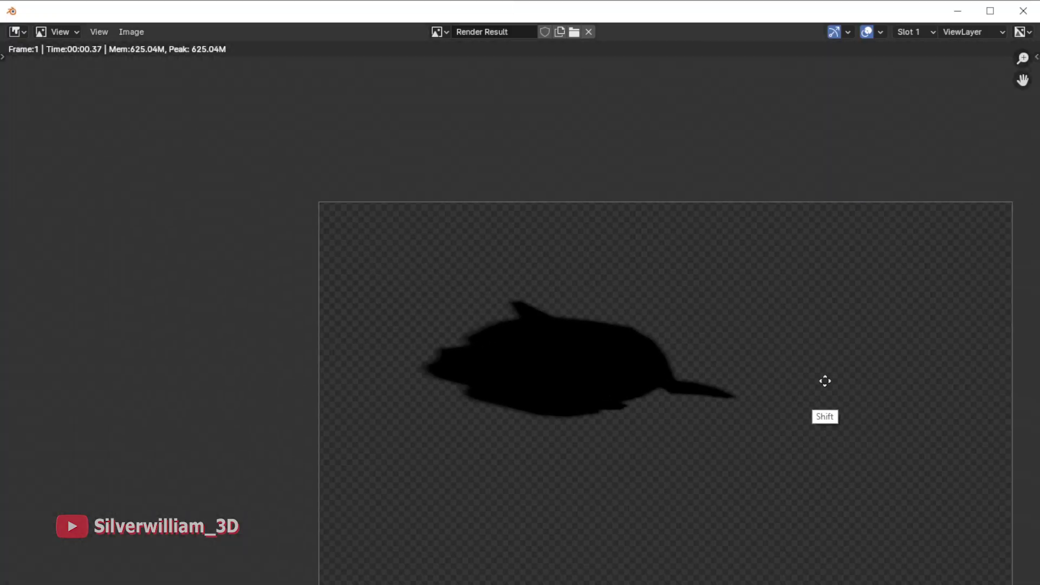
pyautogui.keyDown('shift'); pyautogui.moveTo(836, 383); pyautogui.dragTo(658, 376, button='middle'); pyautogui.keyUp('shift')
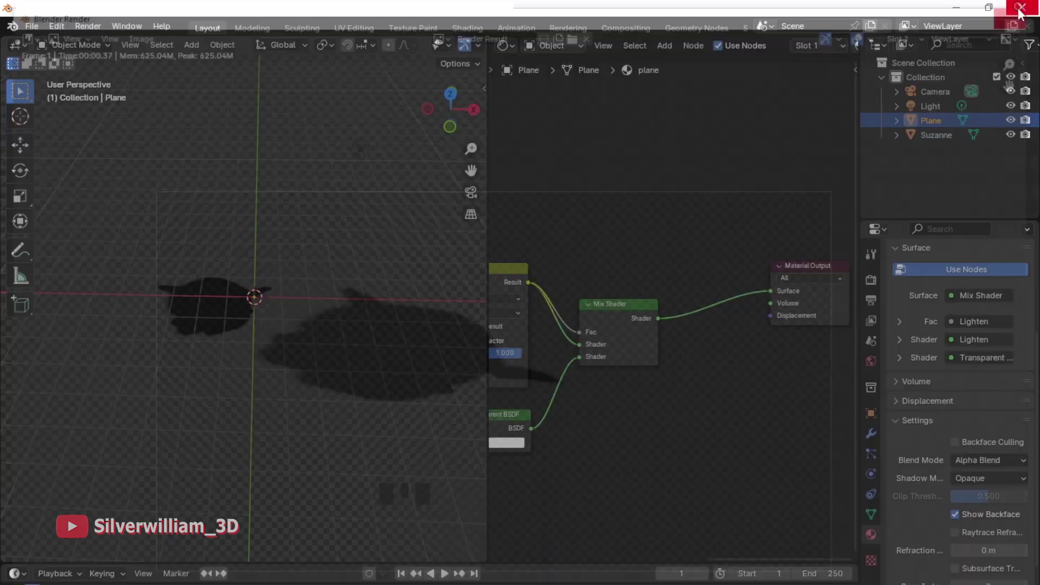
# Step: Set the point light's radius to 1.34 m for softer shadows
pyautogui.click(1023, 11)
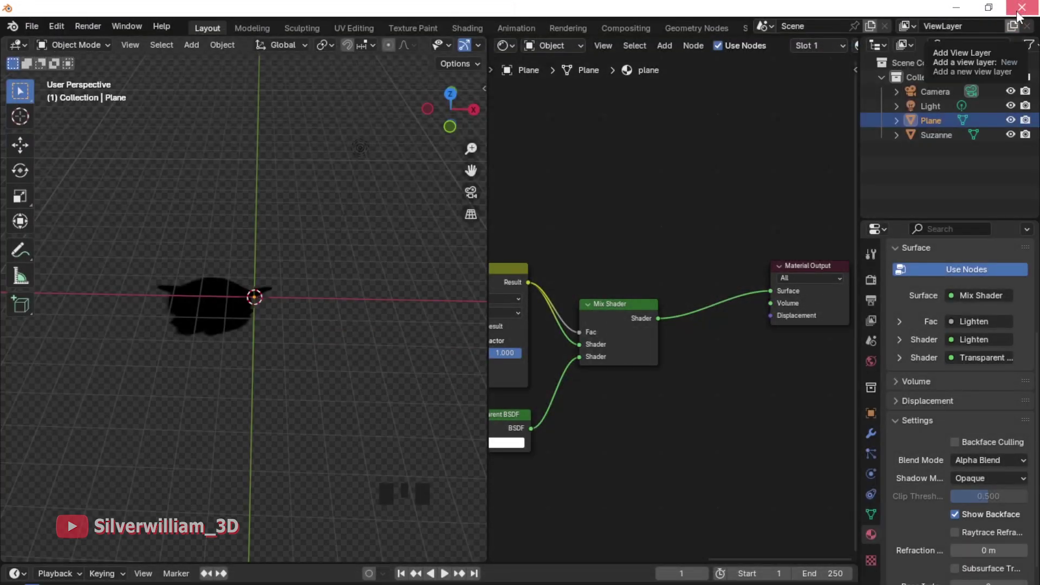
pyautogui.click(930, 106)
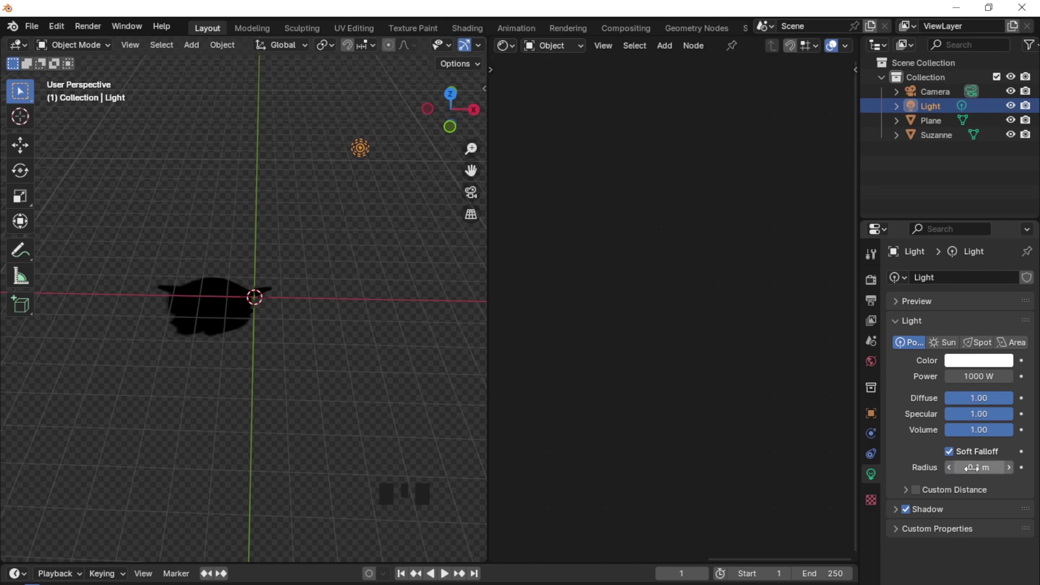
pyautogui.moveTo(969, 467); pyautogui.dragTo(991, 466)
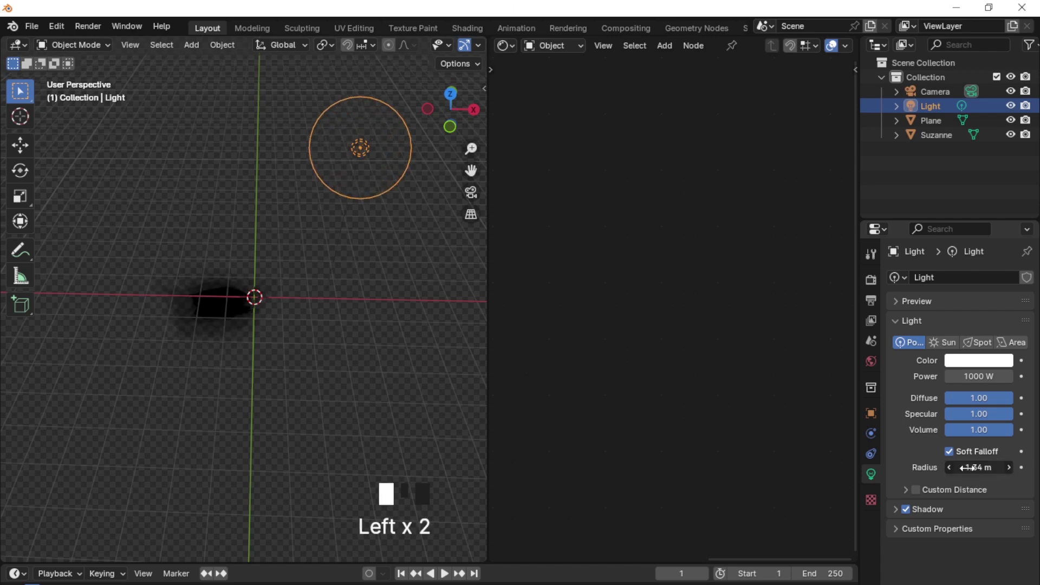
# Step: Enlarge the 3D view and move the point light to a new position
pyautogui.moveTo(490, 431); pyautogui.dragTo(742, 350)
pyautogui.keyDown('ctrl'); pyautogui.moveTo(742, 350); pyautogui.dragTo(642, 209, button='middle'); pyautogui.keyUp('ctrl')
pyautogui.click(647, 187)
pyautogui.press('g')
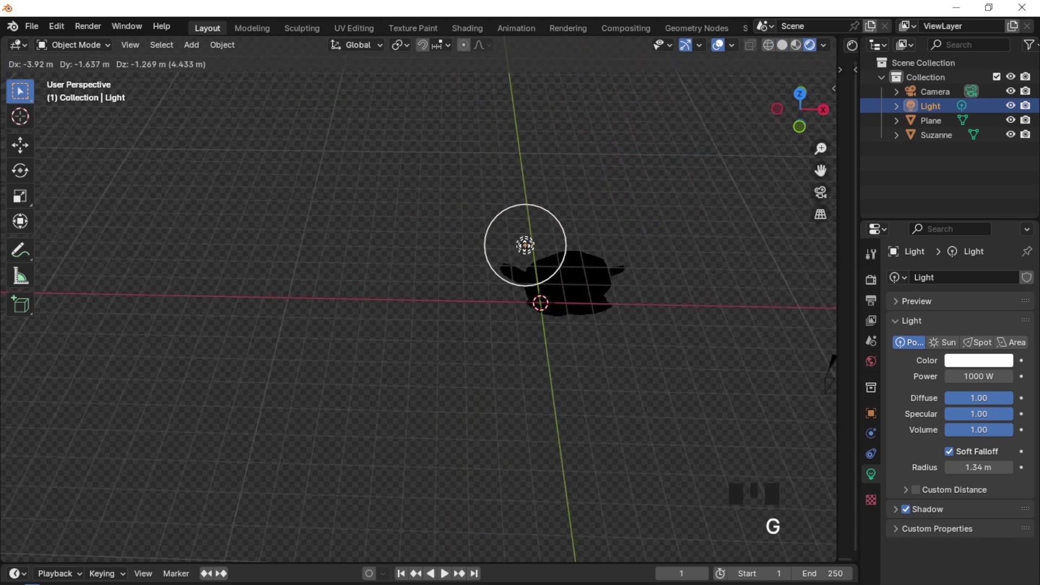
pyautogui.click(508, 190)
pyautogui.press('g')
pyautogui.click(610, 183)
# Step: Move Suzanne to a new spot and render to check the softer shadow
pyautogui.click(916, 135)
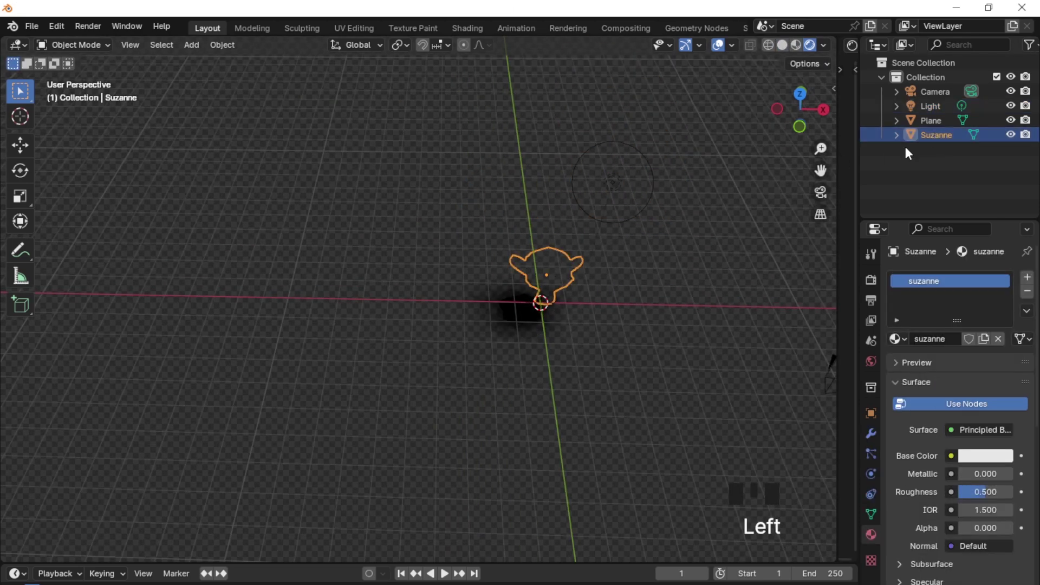
pyautogui.press('g')
pyautogui.click(598, 294)
pyautogui.press('F12')
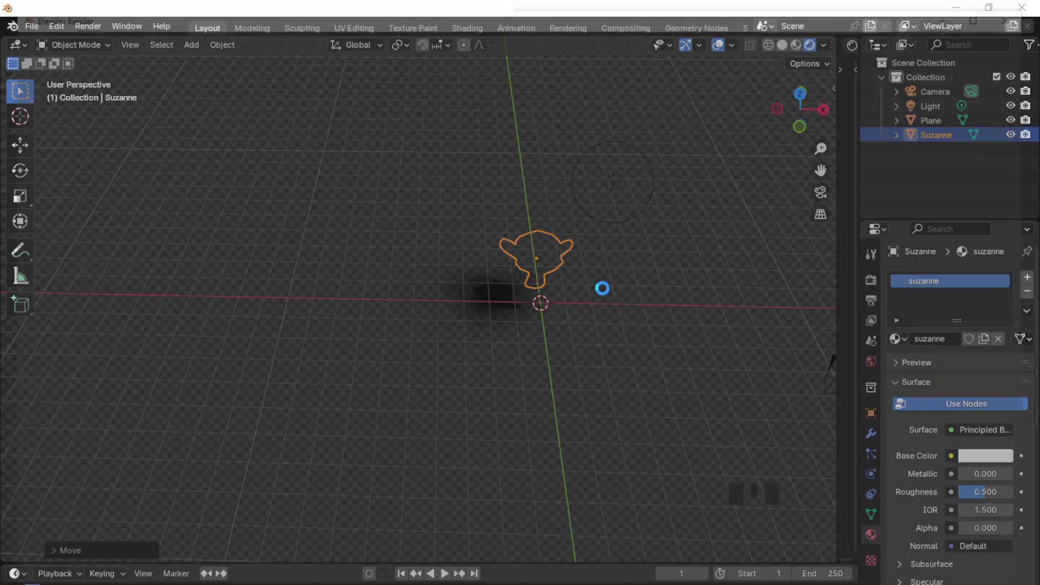
# Step: Inspect the soft-shadow render, close it, and select the Plane object
pyautogui.keyDown('ctrl'); pyautogui.moveTo(748, 306); pyautogui.dragTo(656, 314, button='middle'); pyautogui.keyUp('ctrl')
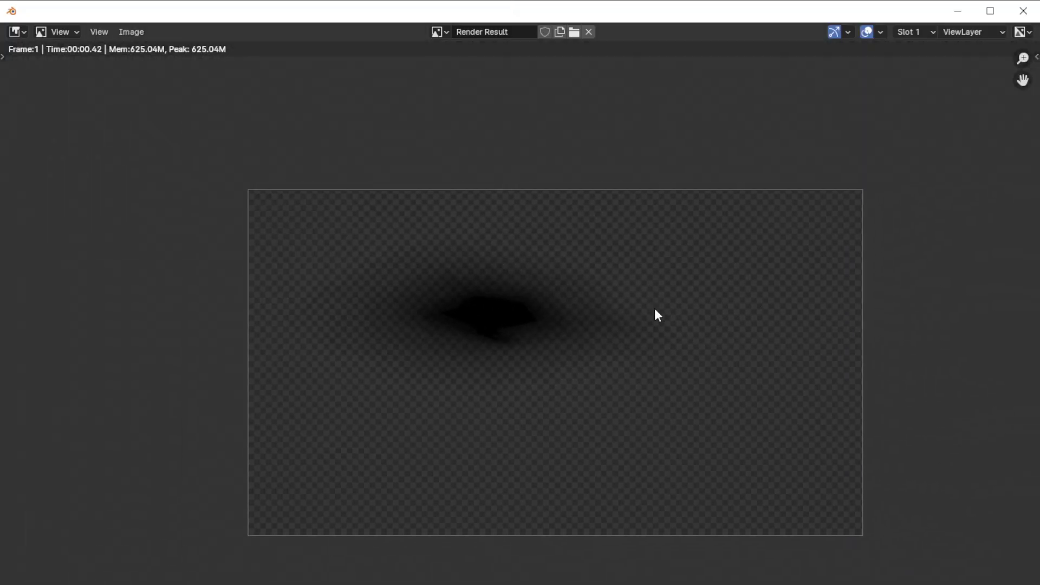
pyautogui.click(1021, 12)
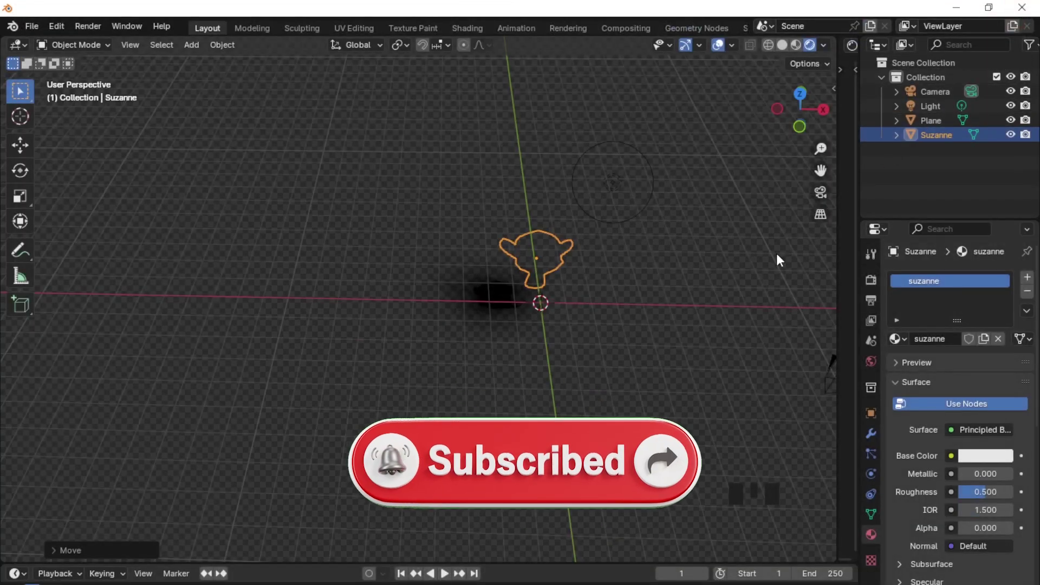
pyautogui.click(723, 331)
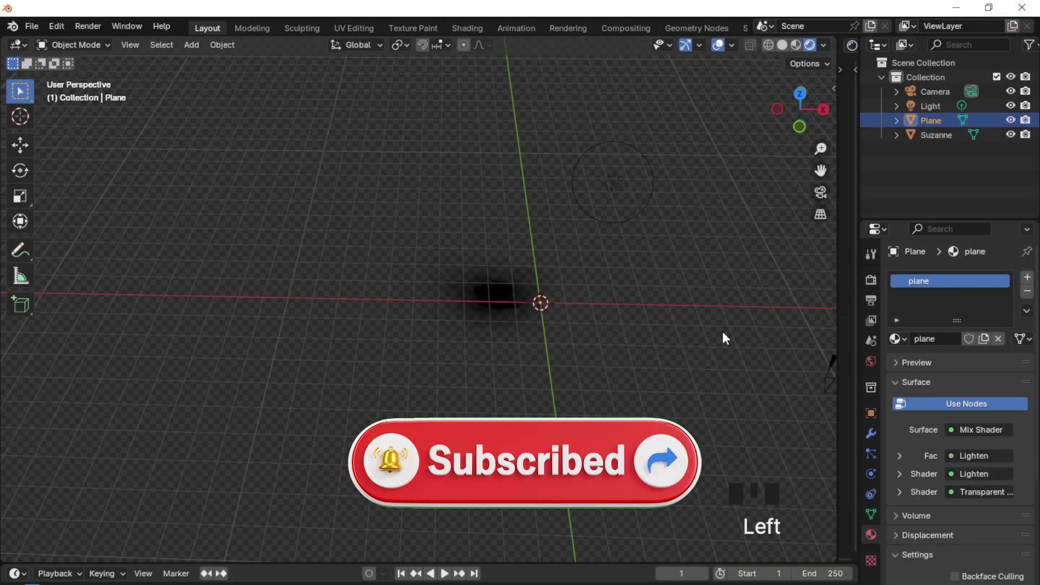